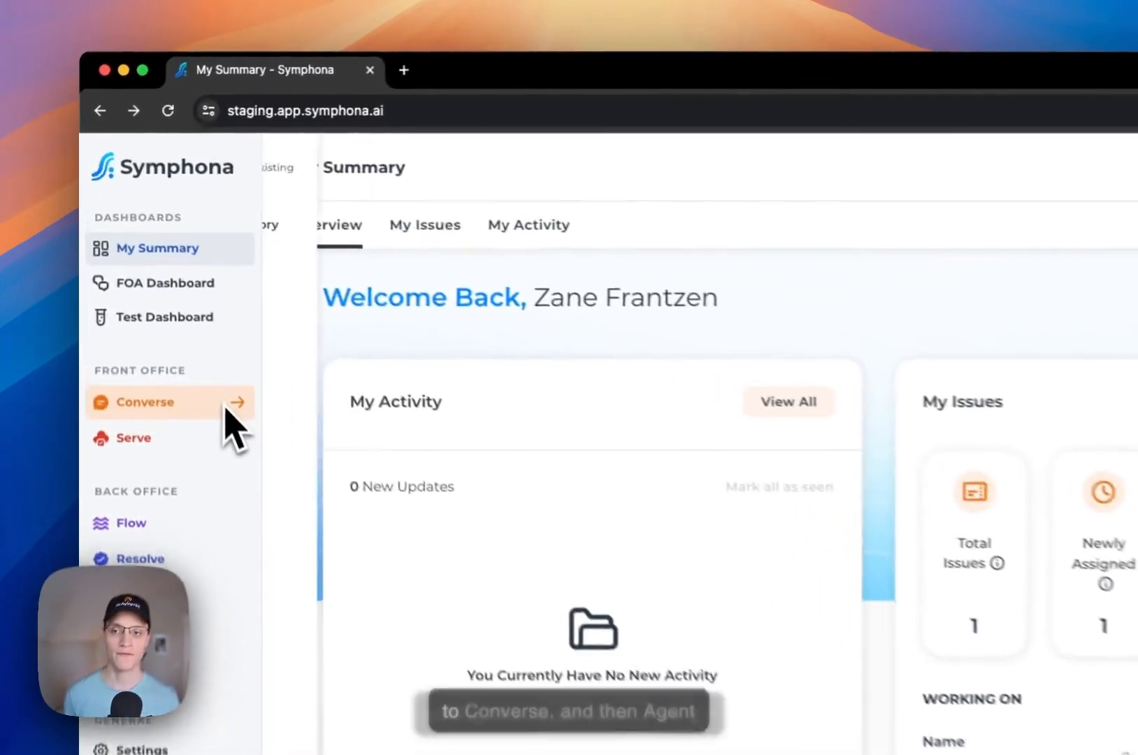
Open the Agent Manager of the Converse module.
{"action": "left_click", "coordinate": [156, 267]}
{"action": "left_click", "coordinate": [327, 188]}
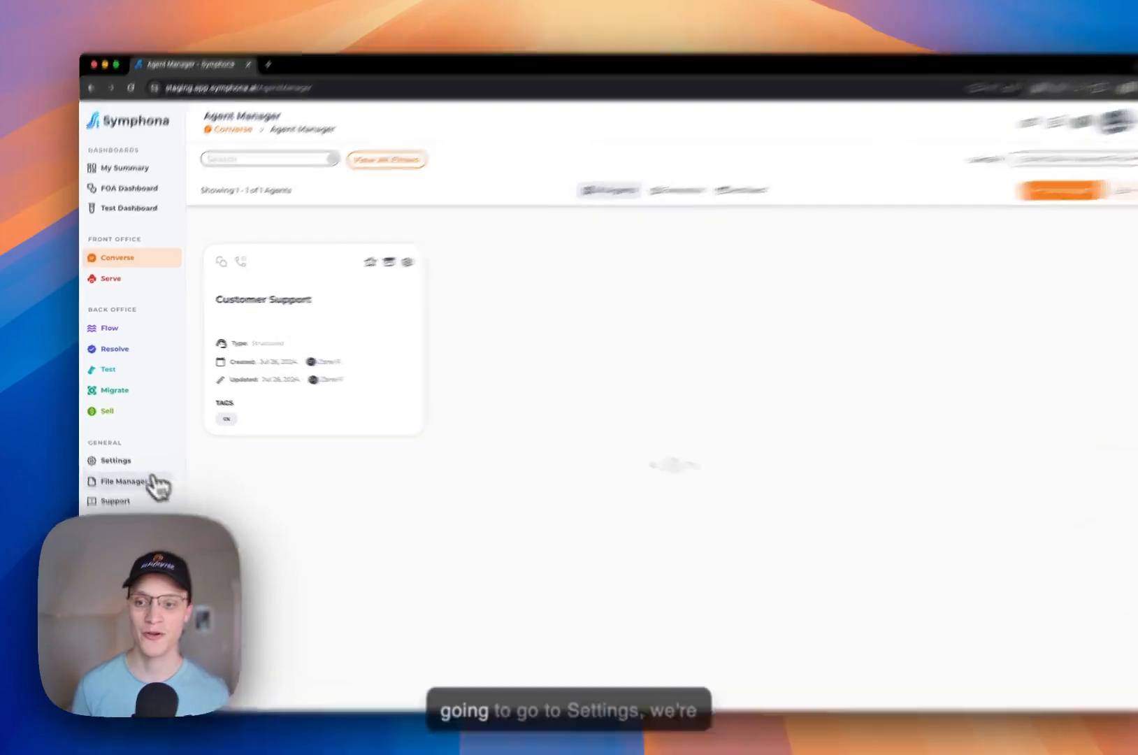
Open the Chat Widgets section of the Front Office settings.
{"action": "left_click", "coordinate": [112, 448]}
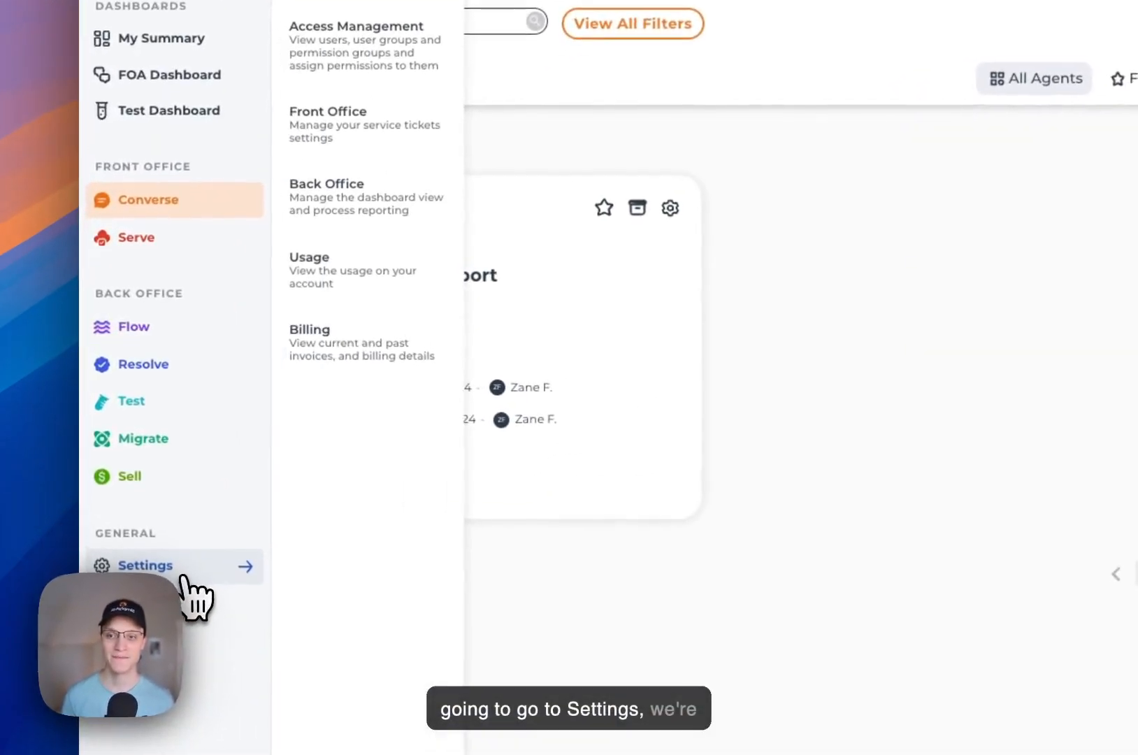
{"action": "left_click", "coordinate": [346, 175]}
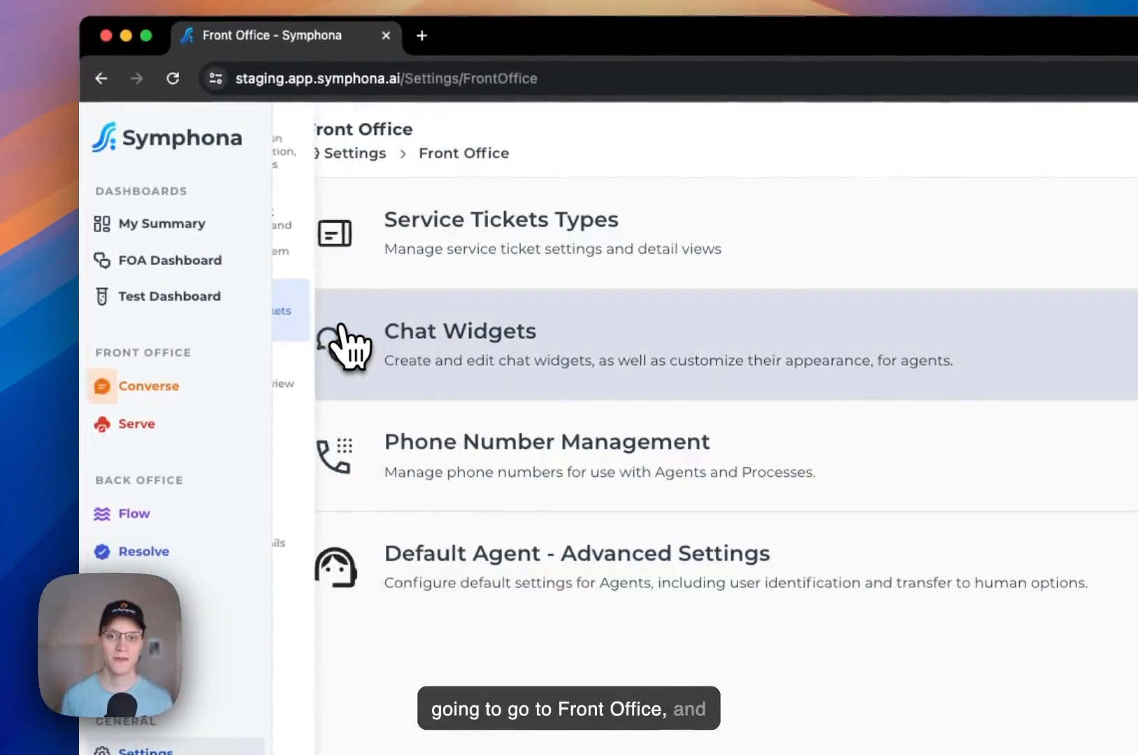
{"action": "left_click", "coordinate": [441, 335]}
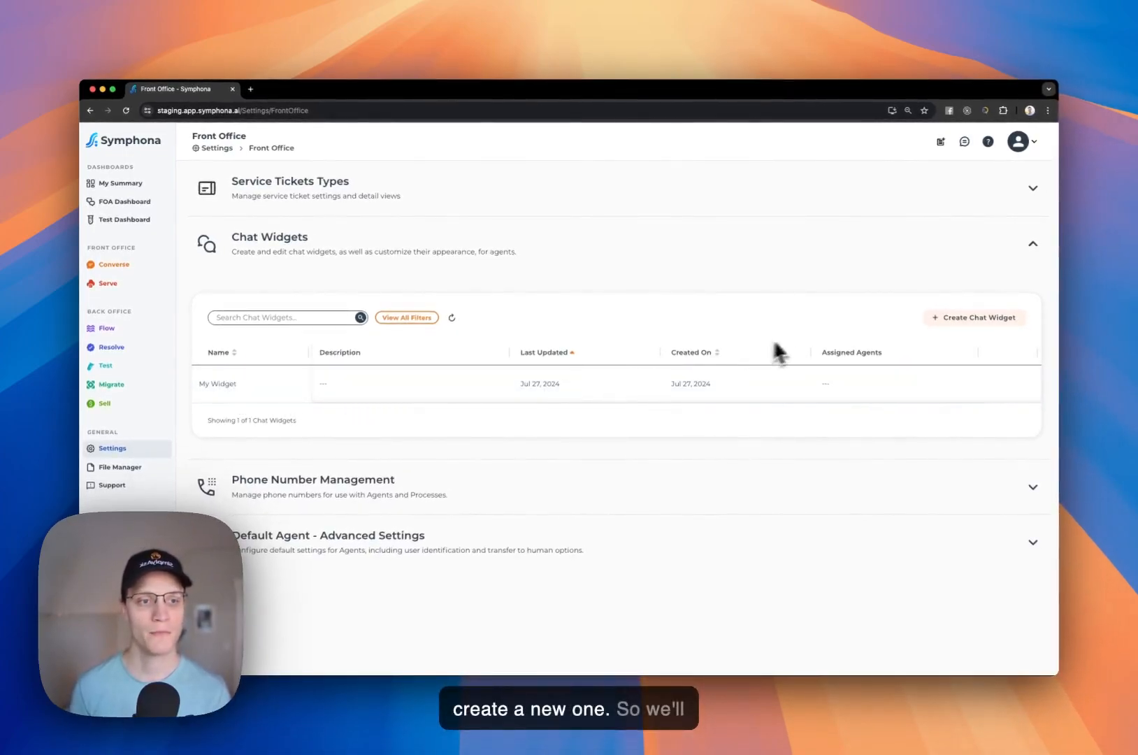
Create a new chat widget and name it "New Widget 2".
{"action": "left_click", "coordinate": [936, 318]}
{"action": "left_click", "coordinate": [346, 337]}
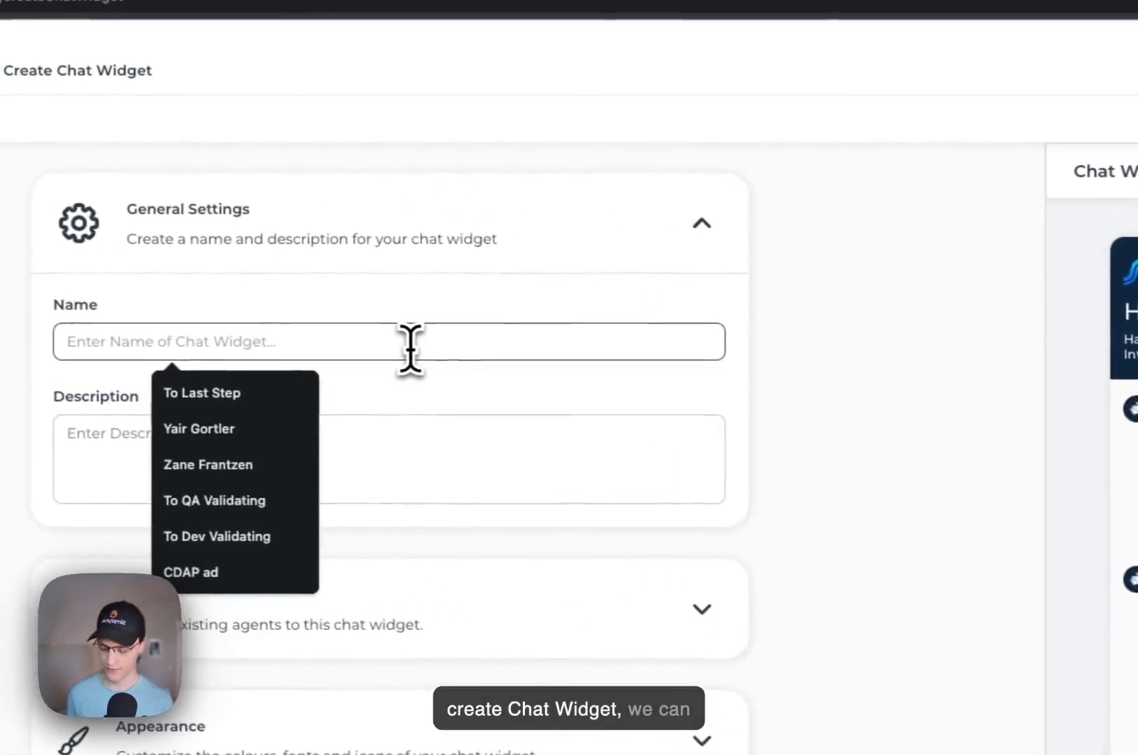
{"action": "type", "text": "New"}
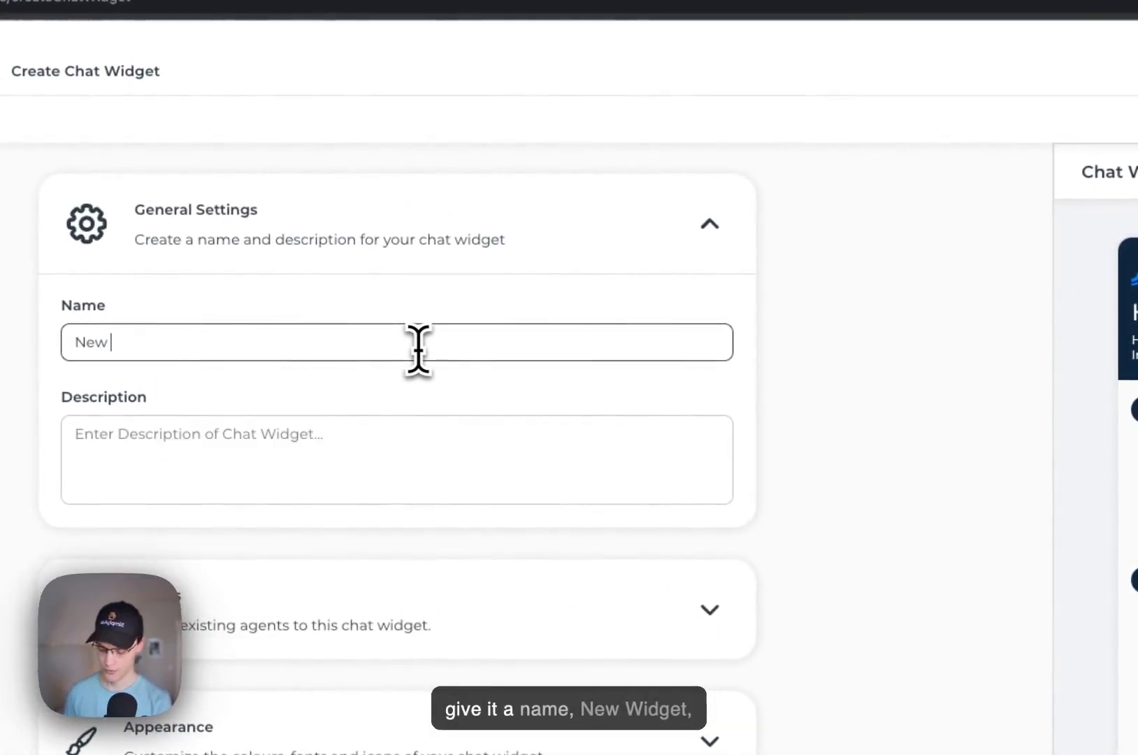
{"action": "type", "text": " Widget 2"}
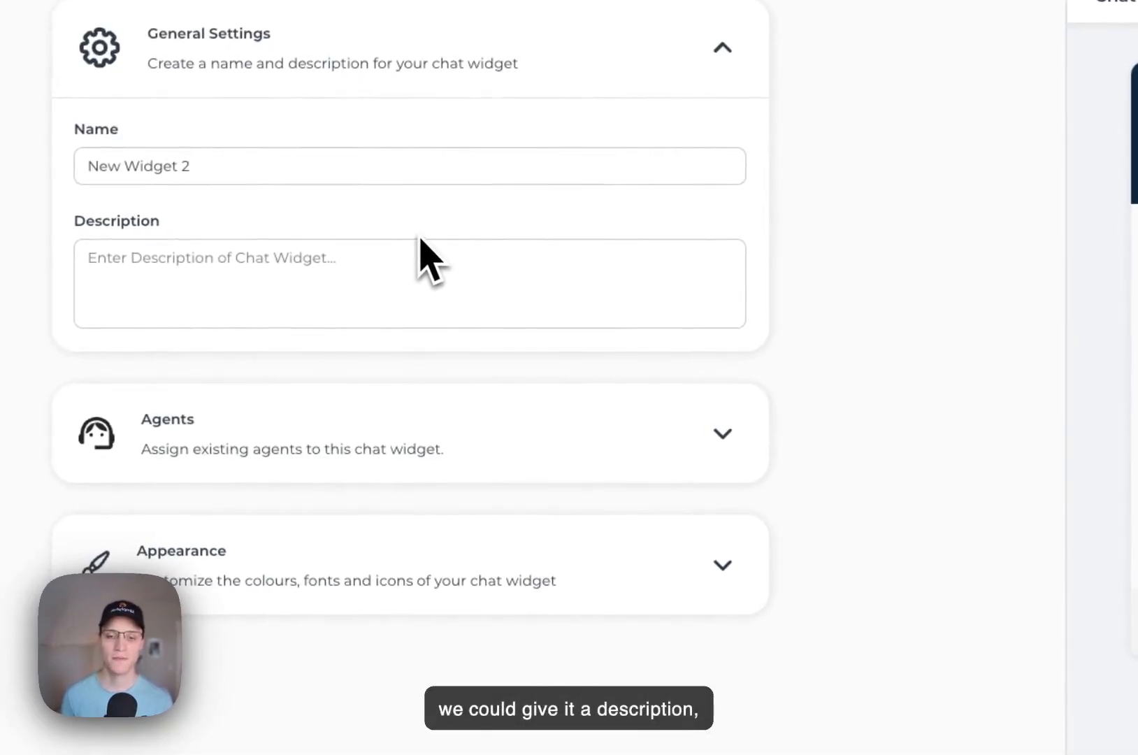
In the widget's Appearance settings, replace the Symphona header logo with the PHARMABEST logo screenshot from the Desktop.
{"action": "left_click", "coordinate": [439, 559]}
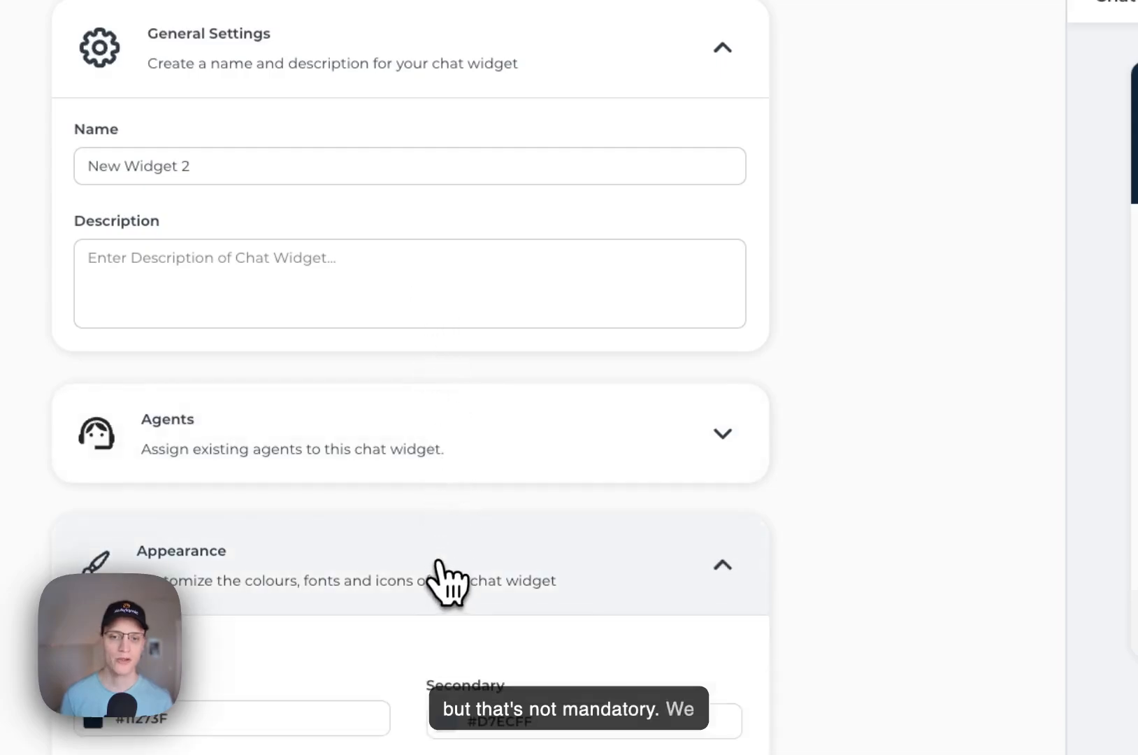
{"action": "scroll", "coordinate": [716, 305], "scroll_direction": "down", "scroll_amount": 3}
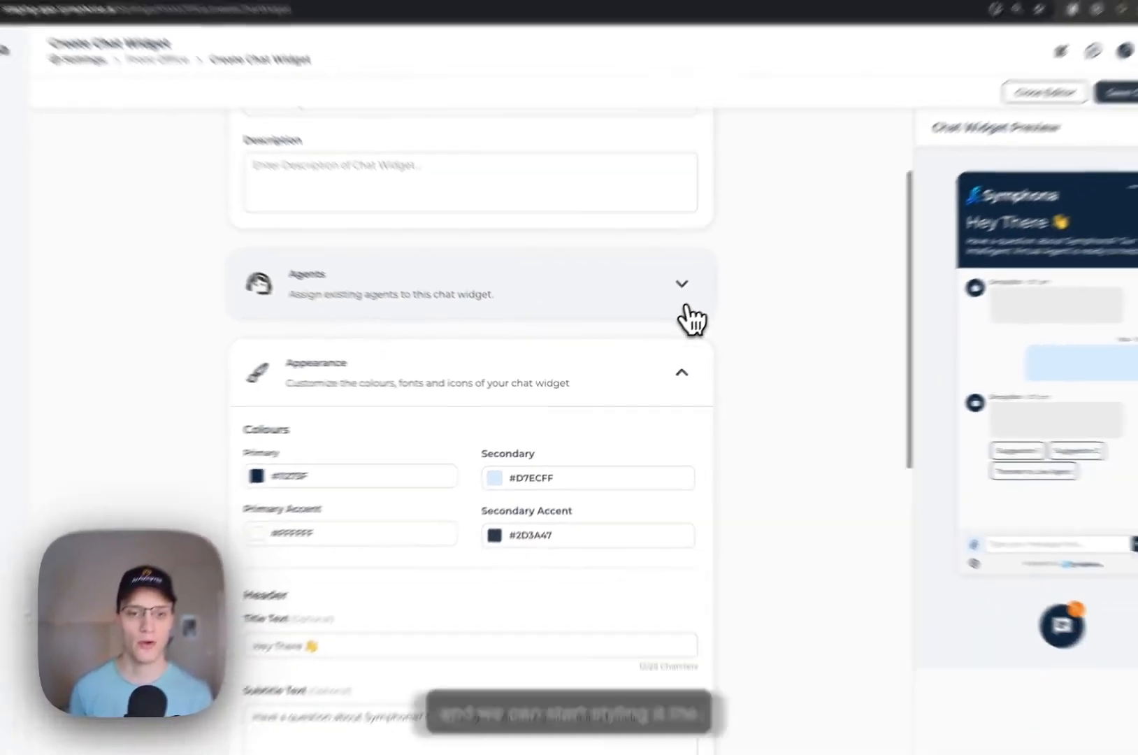
{"action": "scroll", "coordinate": [687, 307], "scroll_direction": "down", "scroll_amount": 1}
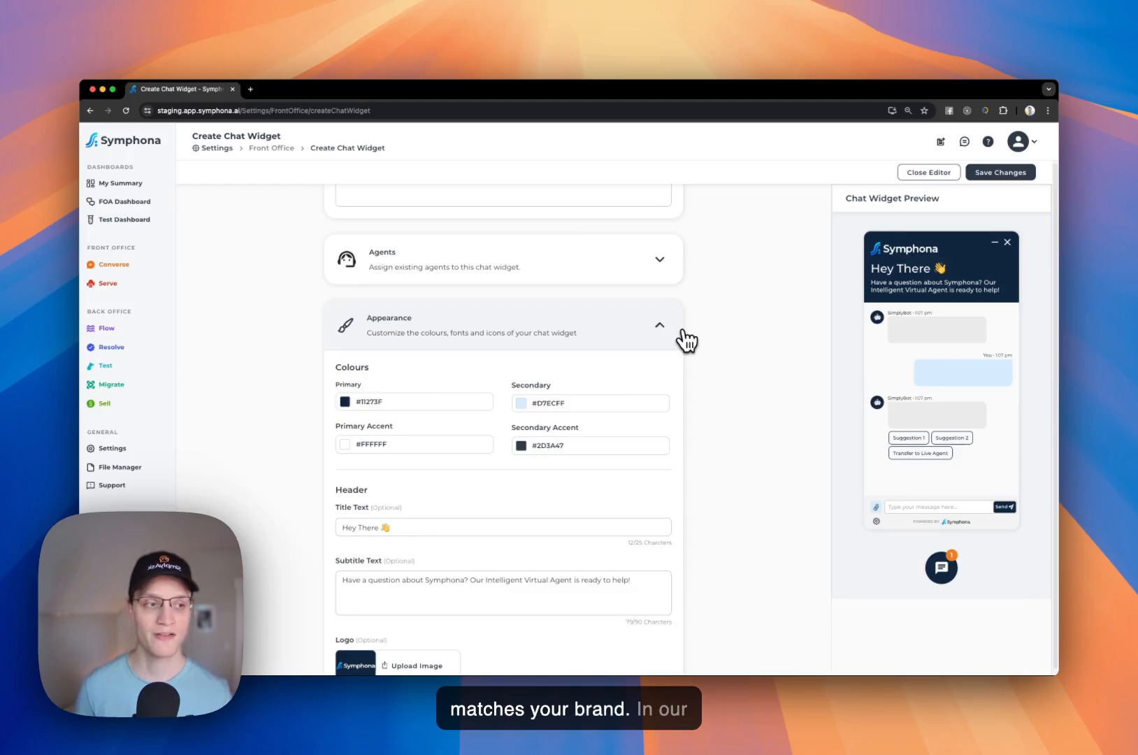
{"action": "scroll", "coordinate": [687, 341], "scroll_direction": "down", "scroll_amount": 3}
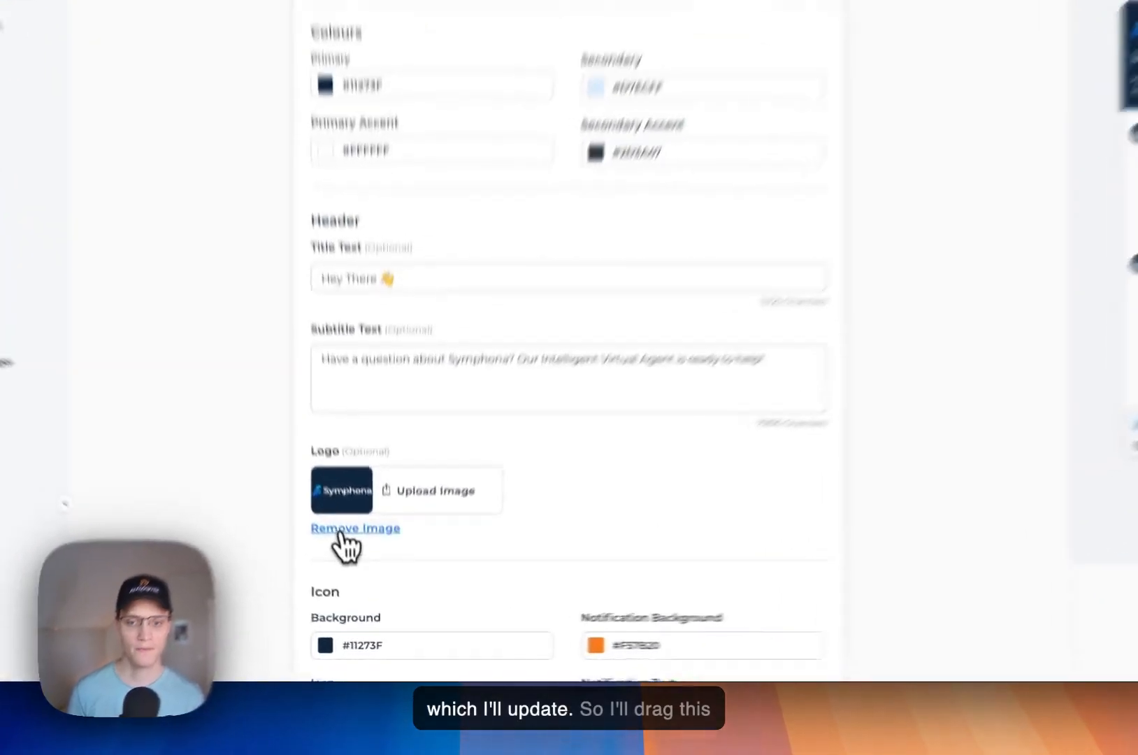
{"action": "left_click", "coordinate": [364, 575]}
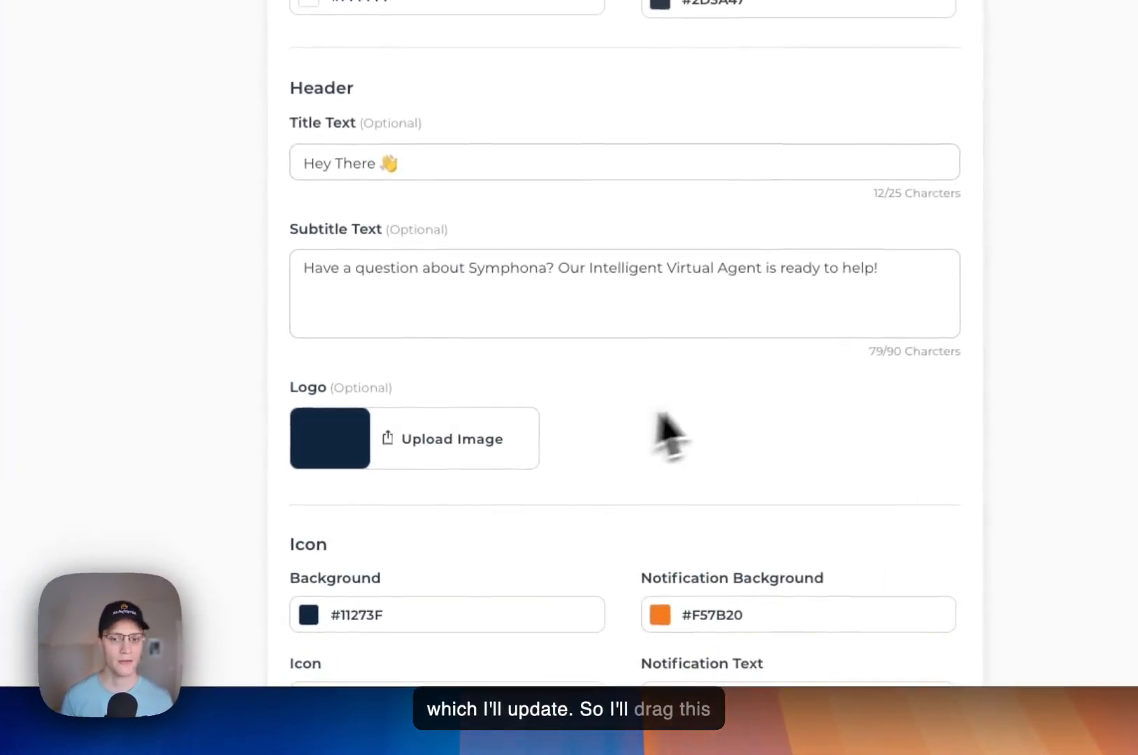
{"action": "left_click", "coordinate": [517, 442]}
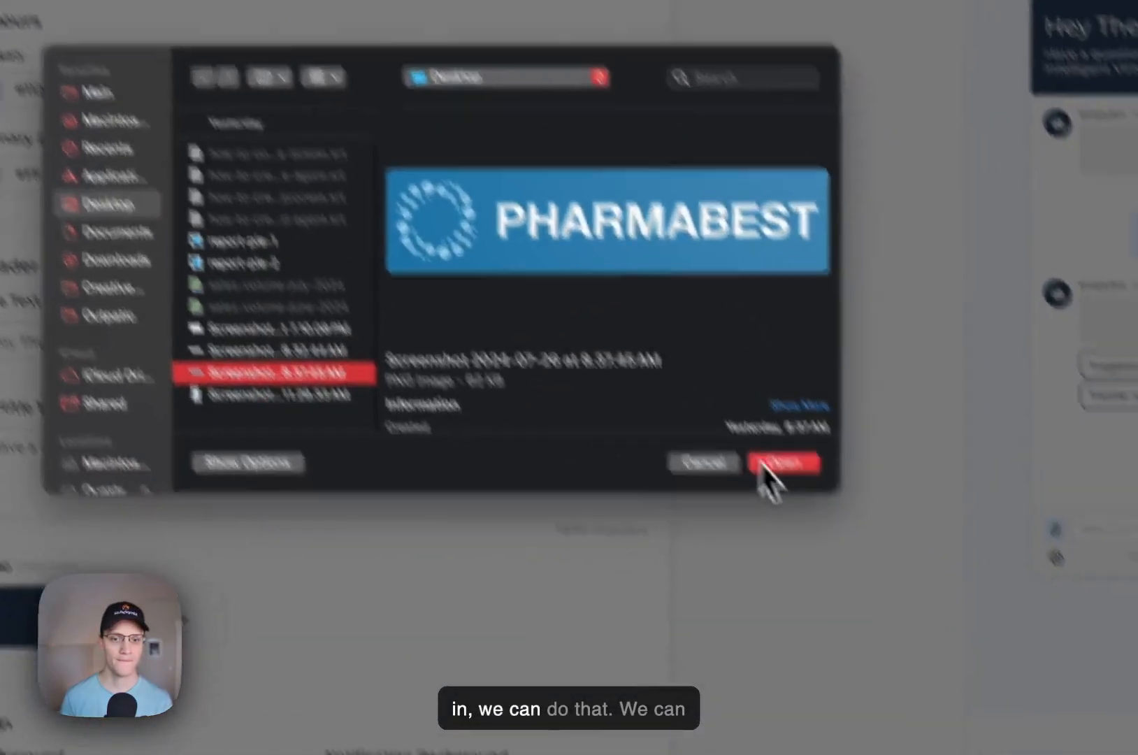
{"action": "left_click", "coordinate": [637, 717]}
{"action": "left_click", "coordinate": [490, 420]}
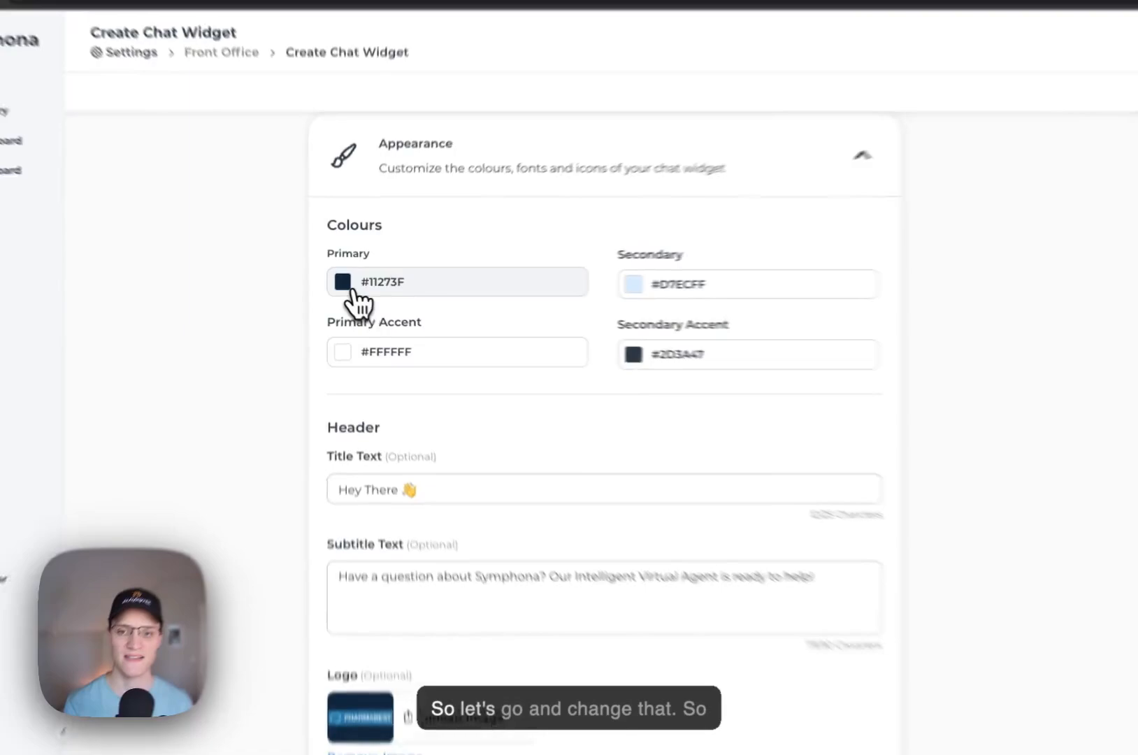
Set the widget's Primary colour to #307DAC by sampling the blue of the PHARMABEST logo with the eyedropper.
{"action": "left_click", "coordinate": [353, 290]}
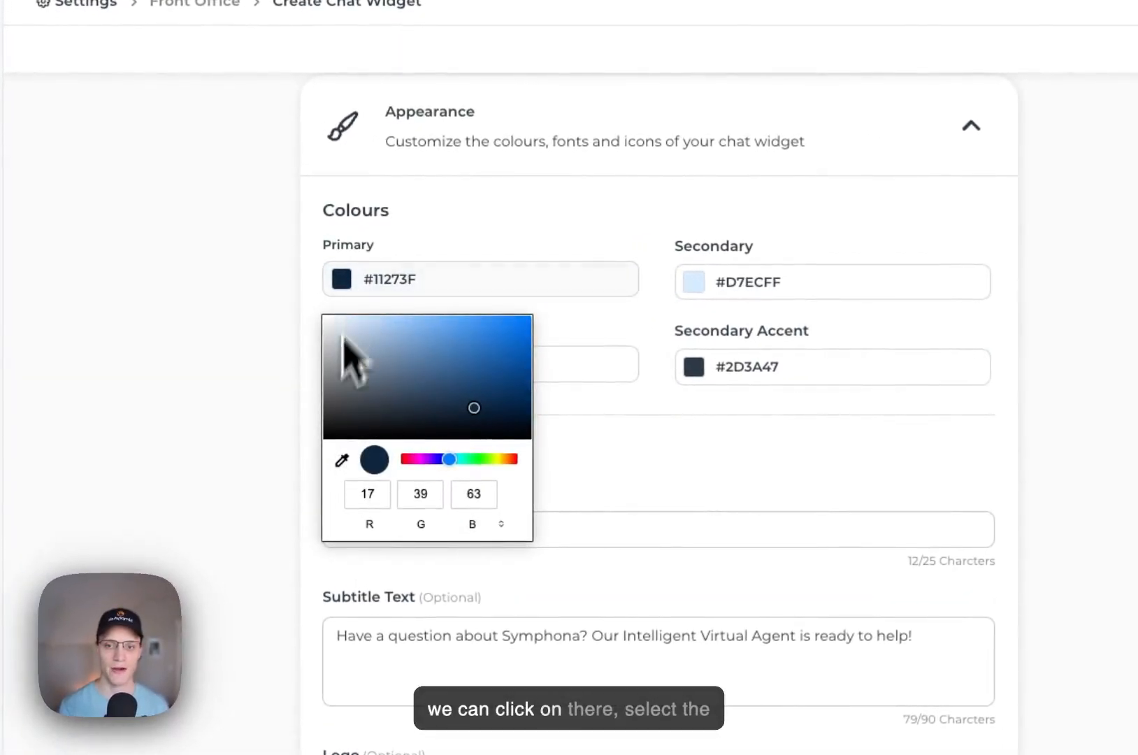
{"action": "left_click", "coordinate": [342, 460]}
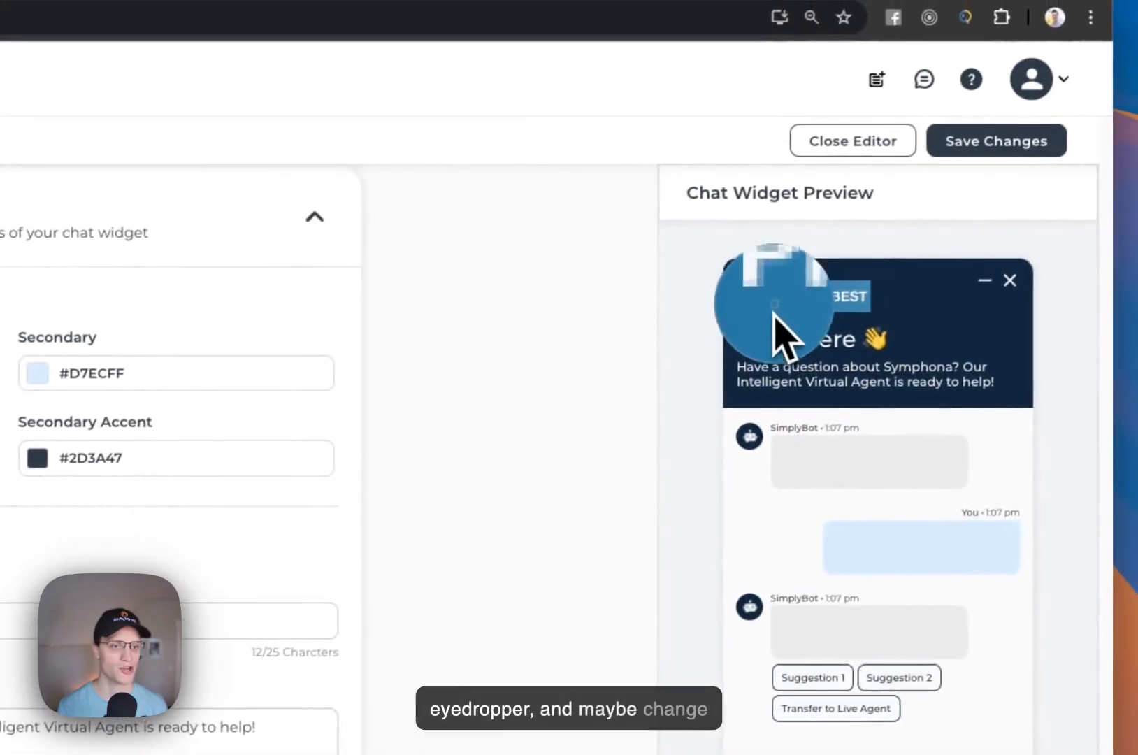
{"action": "left_click", "coordinate": [838, 302]}
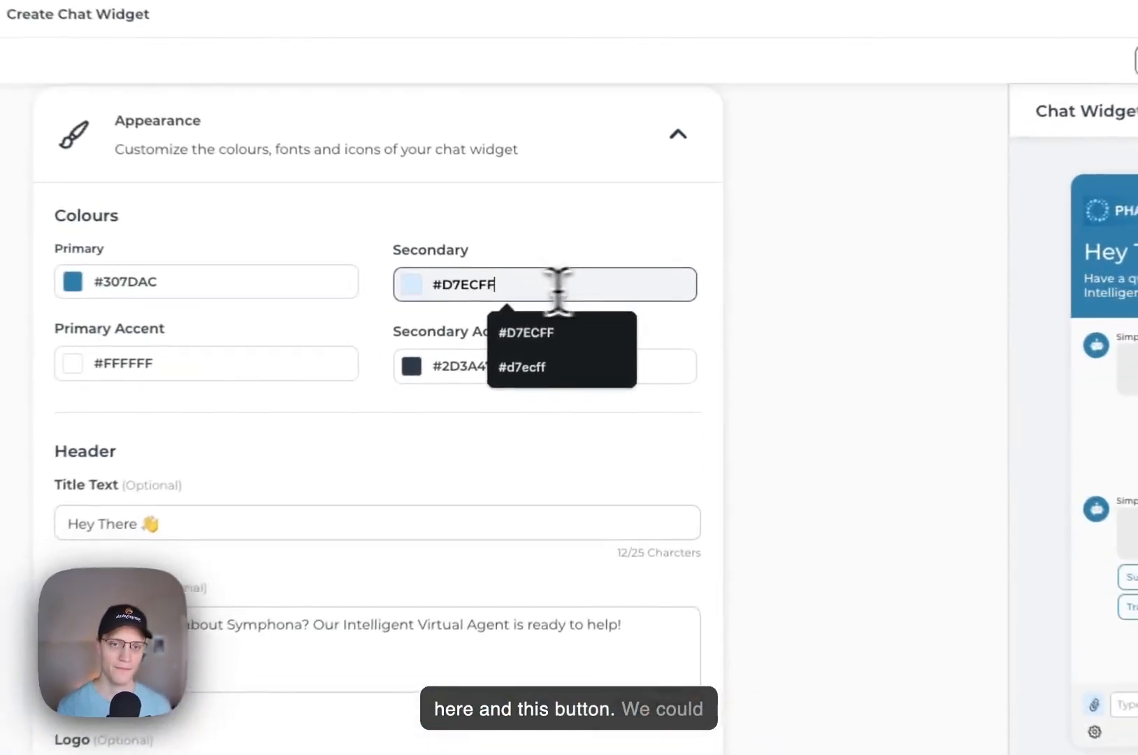
Set the widget's Secondary colour to the light blue #CCE7F5, after trying a green (#21BA4F).
{"action": "left_click", "coordinate": [519, 291]}
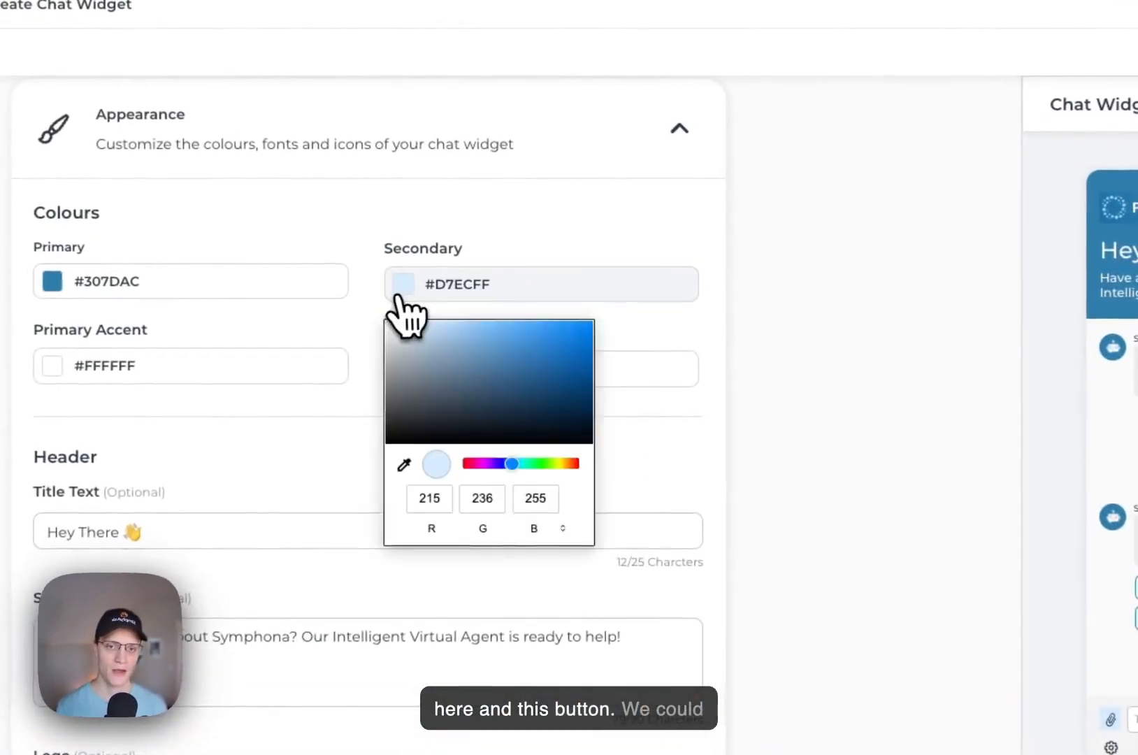
{"action": "left_click", "coordinate": [535, 463]}
{"action": "left_click", "coordinate": [547, 379]}
{"action": "left_click", "coordinate": [553, 355]}
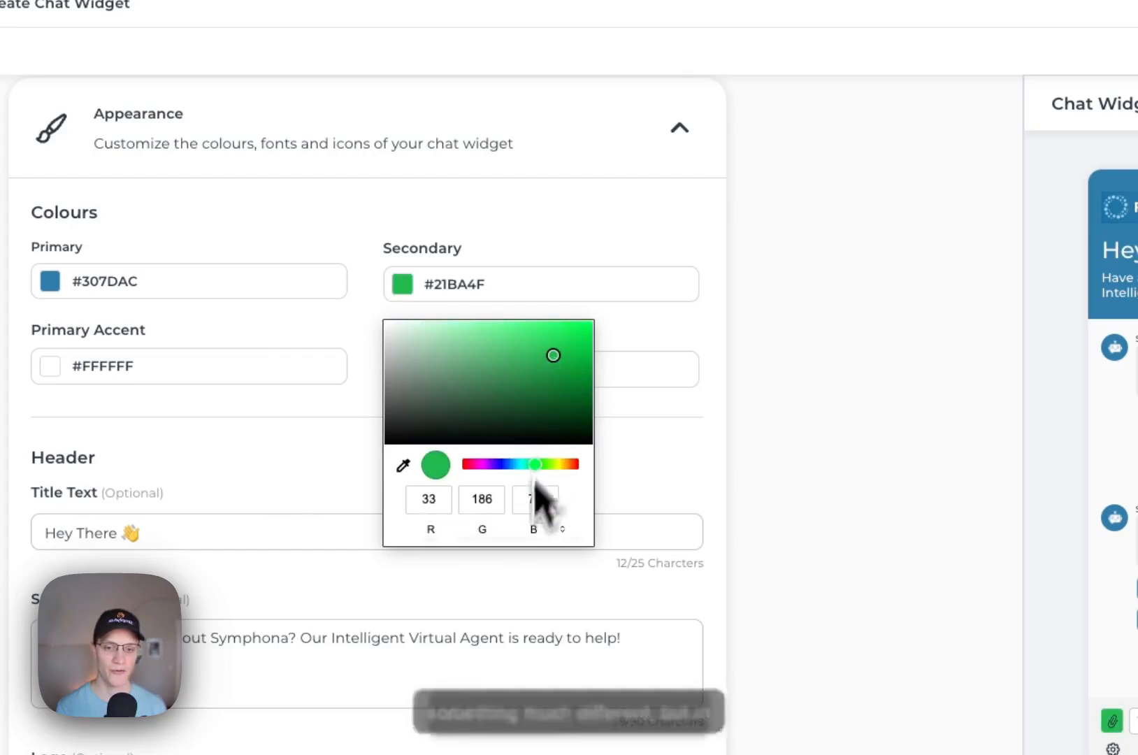
{"action": "left_click", "coordinate": [516, 464]}
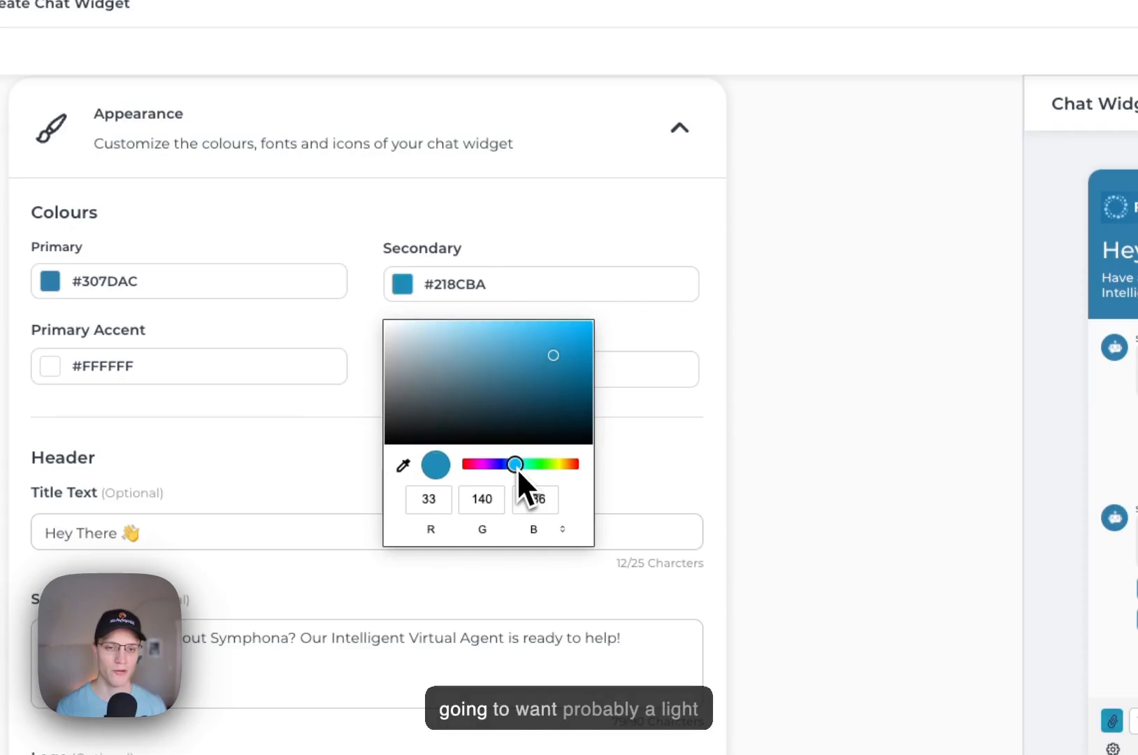
{"action": "left_click", "coordinate": [451, 344]}
{"action": "left_click_drag", "start_coordinate": [460, 360], "coordinate": [423, 330]}
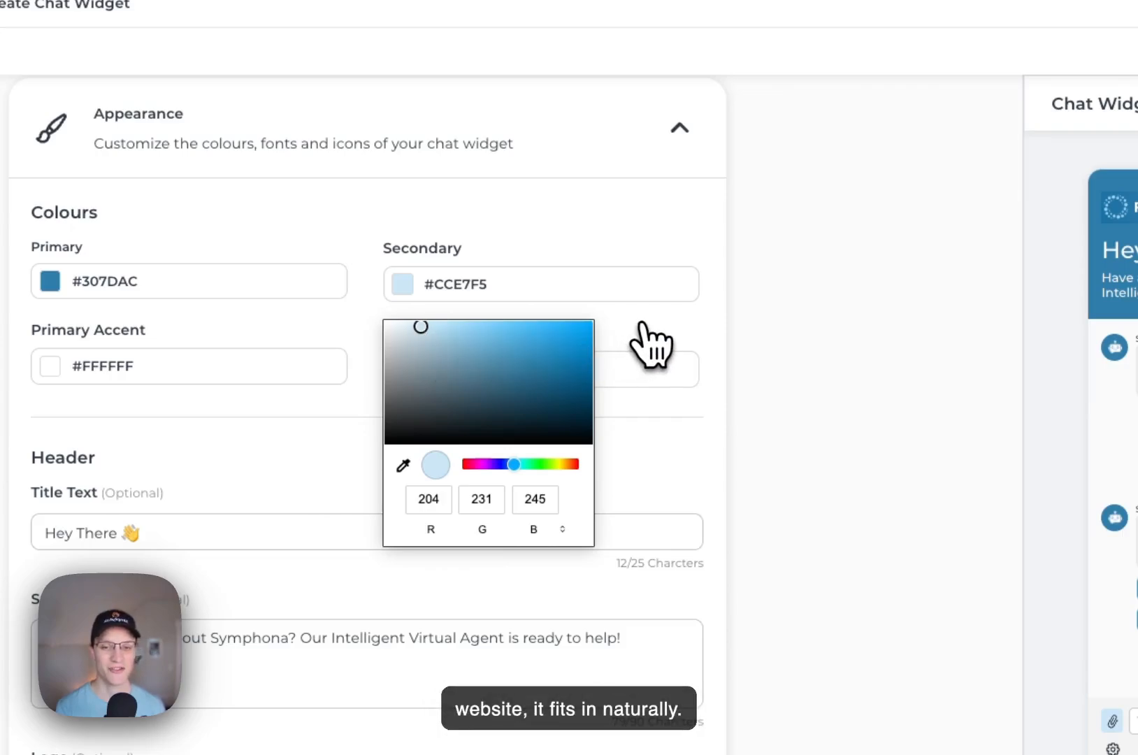
{"action": "left_click", "coordinate": [798, 234]}
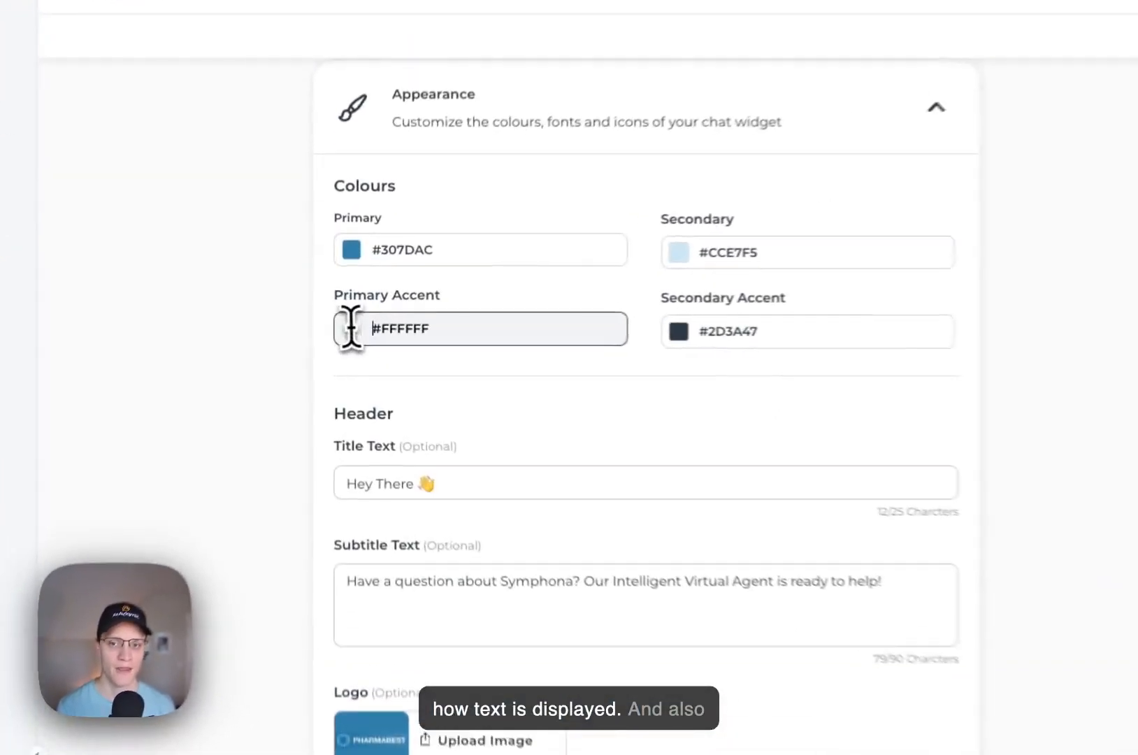
Try the dark red #3C0606 as the Primary Accent colour and return it to white, #FFFFFF.
{"action": "left_click", "coordinate": [345, 329]}
{"action": "left_click", "coordinate": [429, 396]}
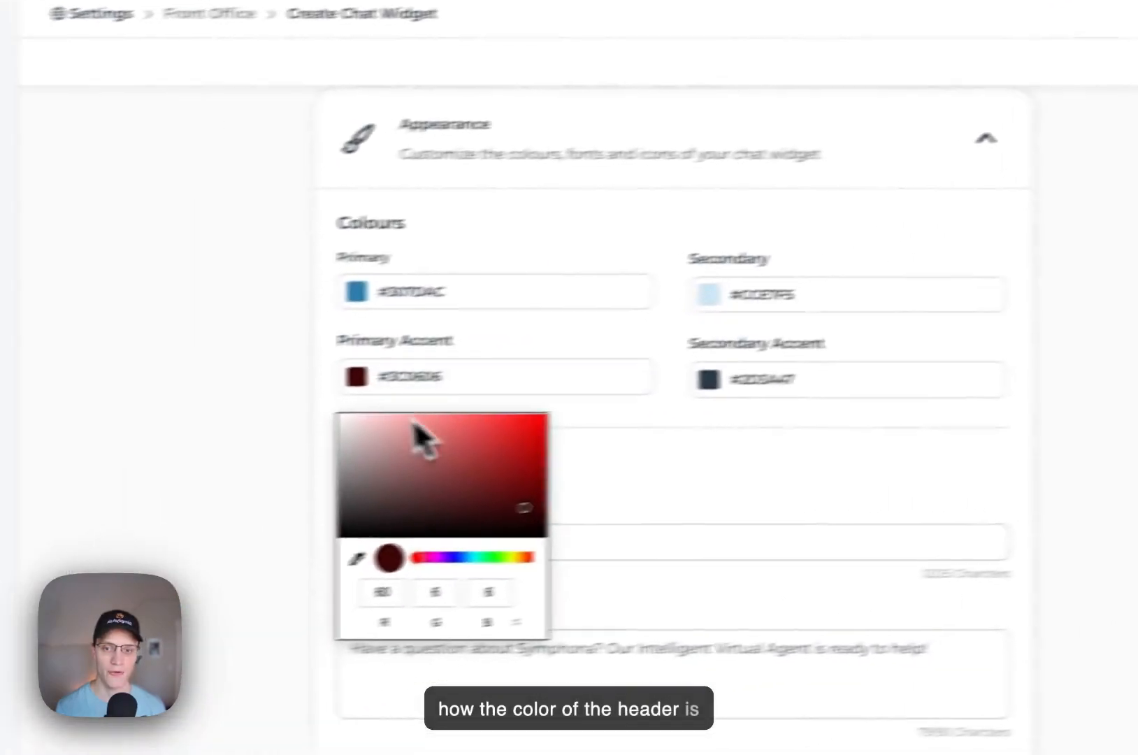
{"action": "left_click_drag", "start_coordinate": [416, 423], "coordinate": [353, 367]}
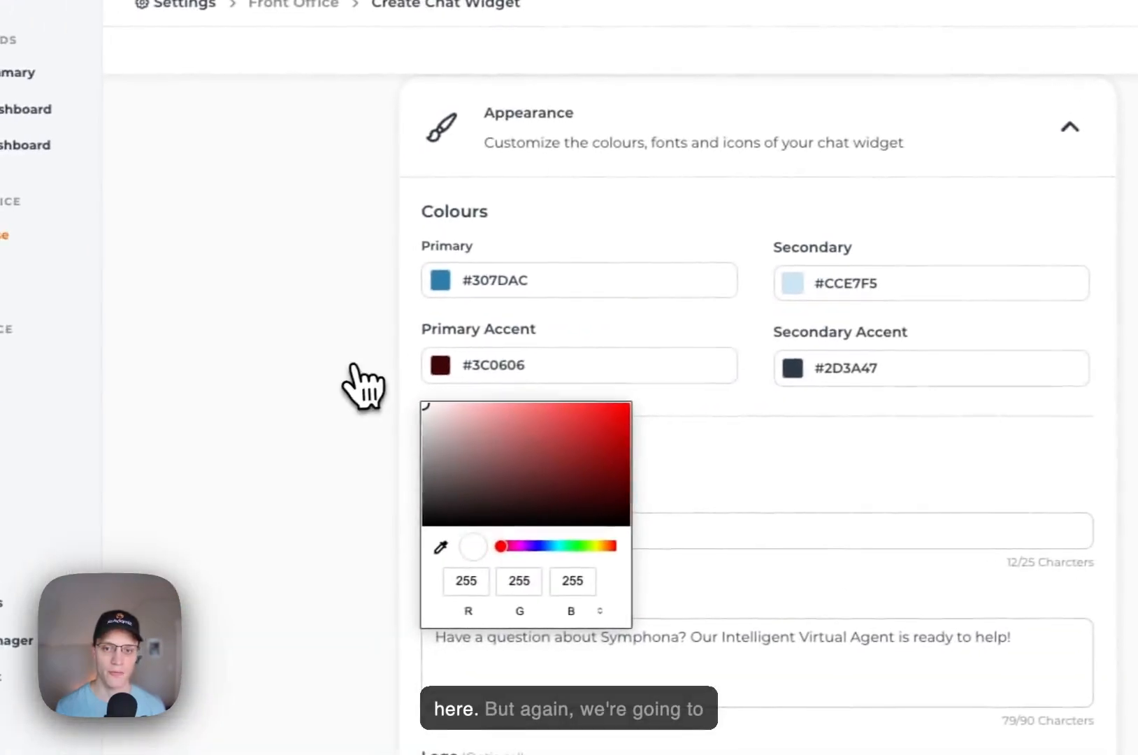
{"action": "left_click", "coordinate": [633, 353]}
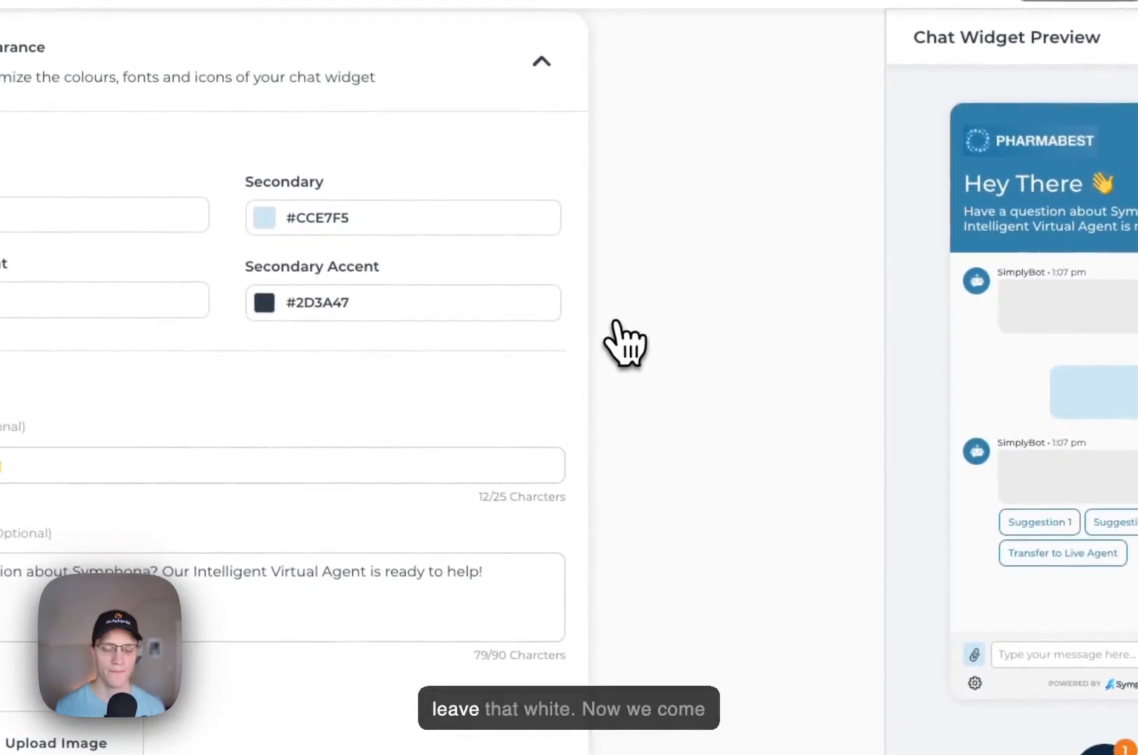
Clear the header's Title Text and Subtitle Text so both are empty.
{"action": "scroll", "coordinate": [632, 353], "scroll_direction": "down", "scroll_amount": 1}
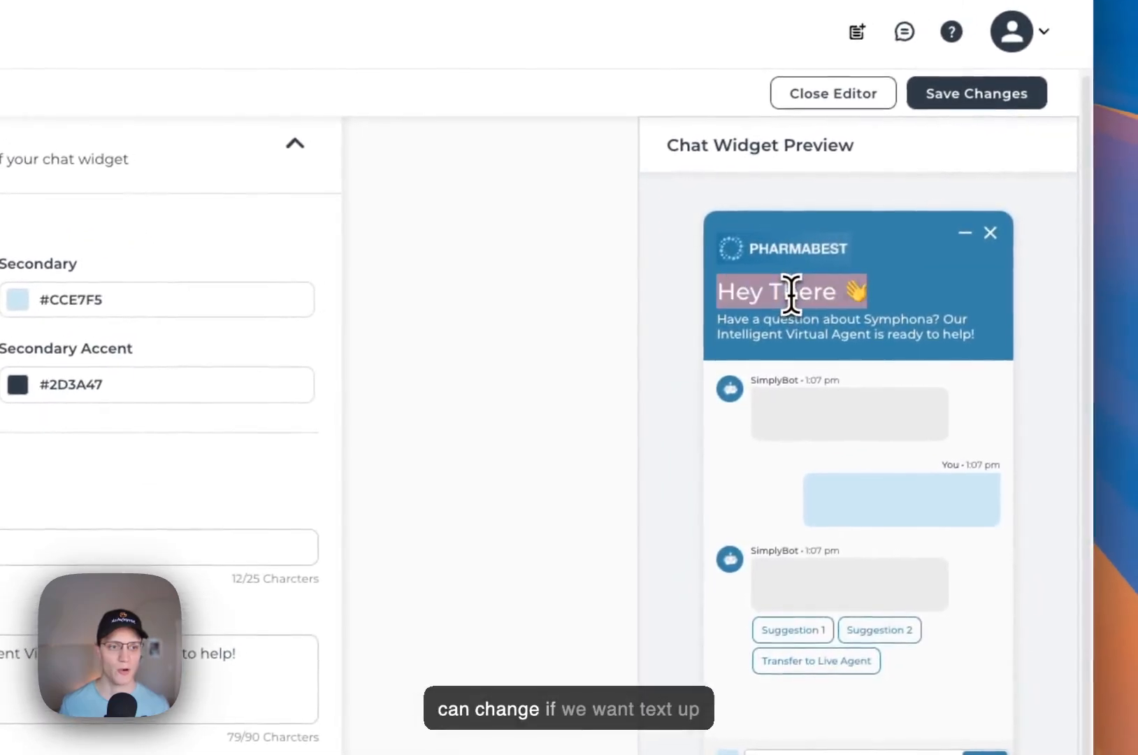
{"action": "triple_click", "coordinate": [508, 373]}
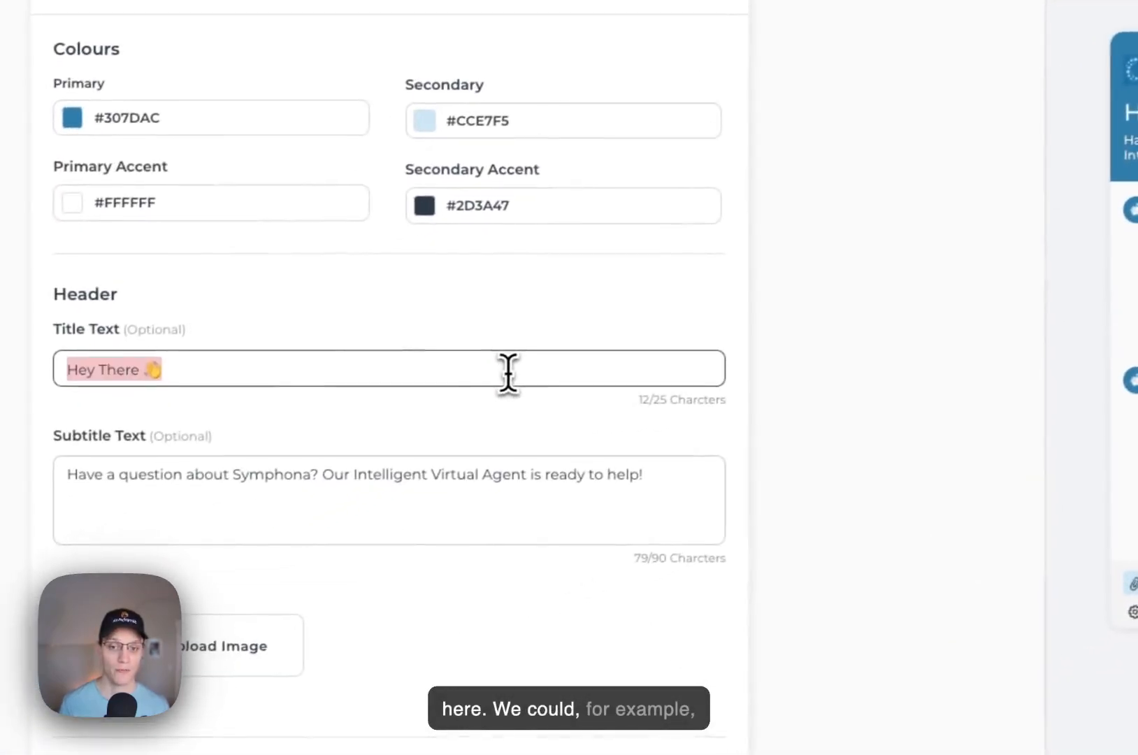
{"action": "key", "text": "BackSpace"}
{"action": "triple_click", "coordinate": [451, 468]}
{"action": "key", "text": "BackSpace"}
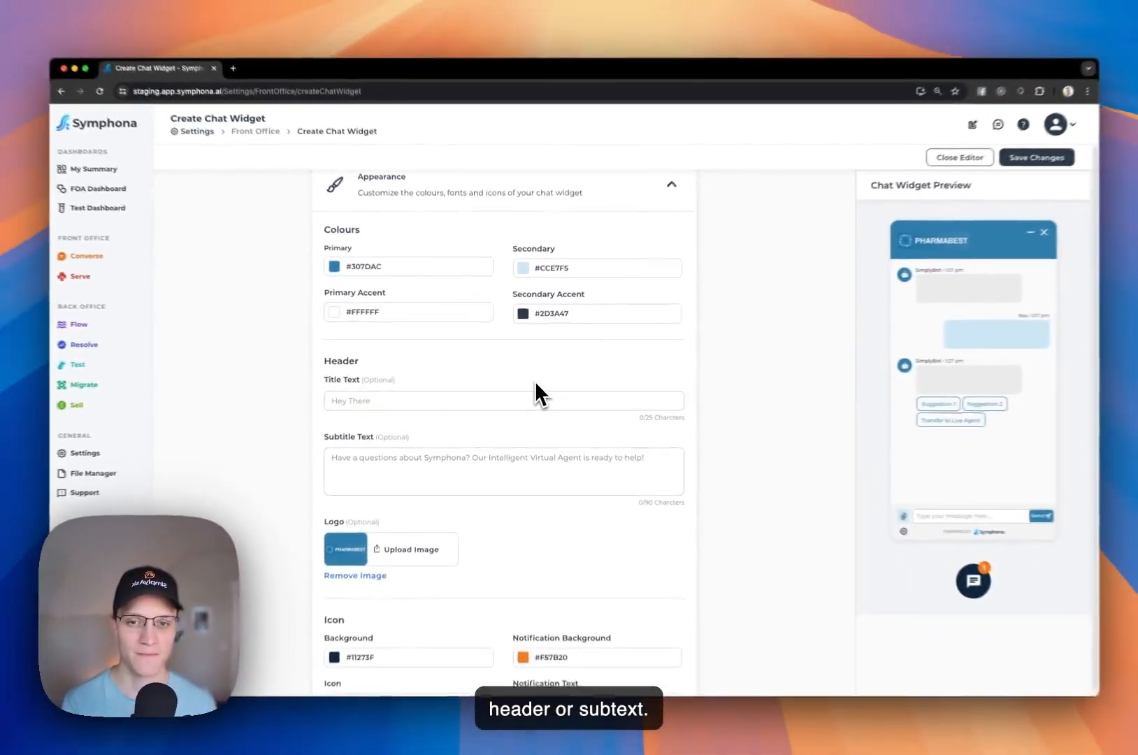
Set the widget icon's Background colour to the blue sampled from the PHARMABEST logo thumbnail with the eyedropper.
{"action": "scroll", "coordinate": [534, 380], "scroll_direction": "down", "scroll_amount": 3}
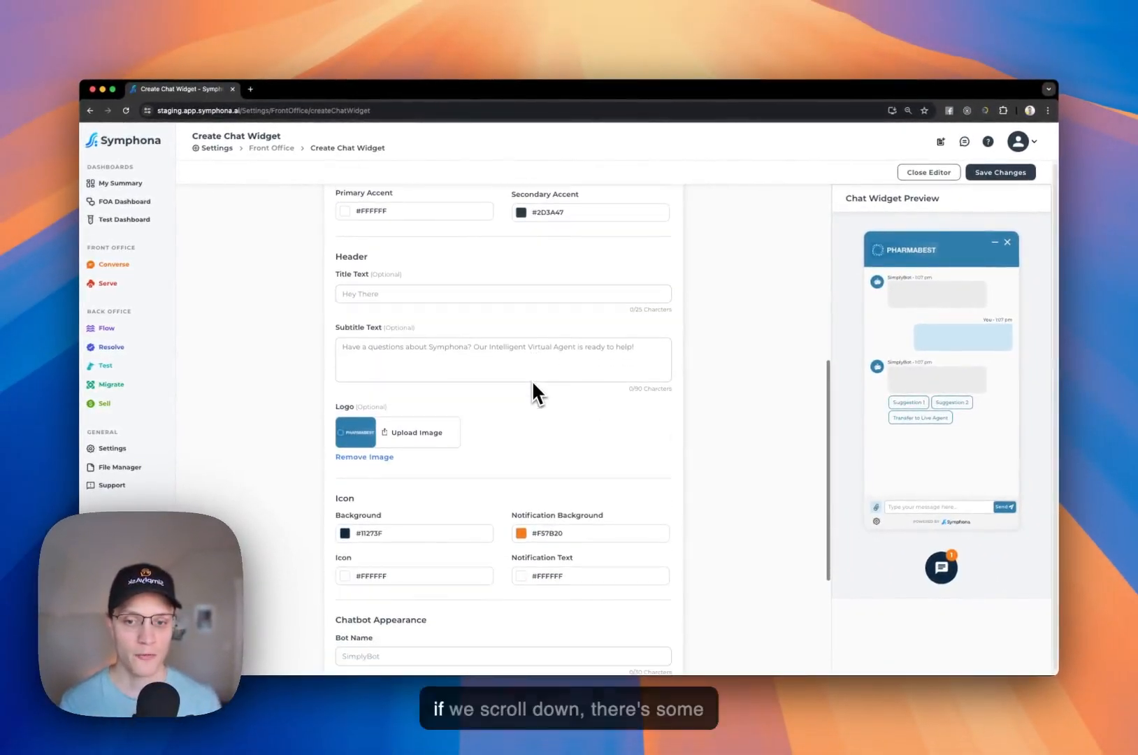
{"action": "scroll", "coordinate": [533, 383], "scroll_direction": "down", "scroll_amount": 2}
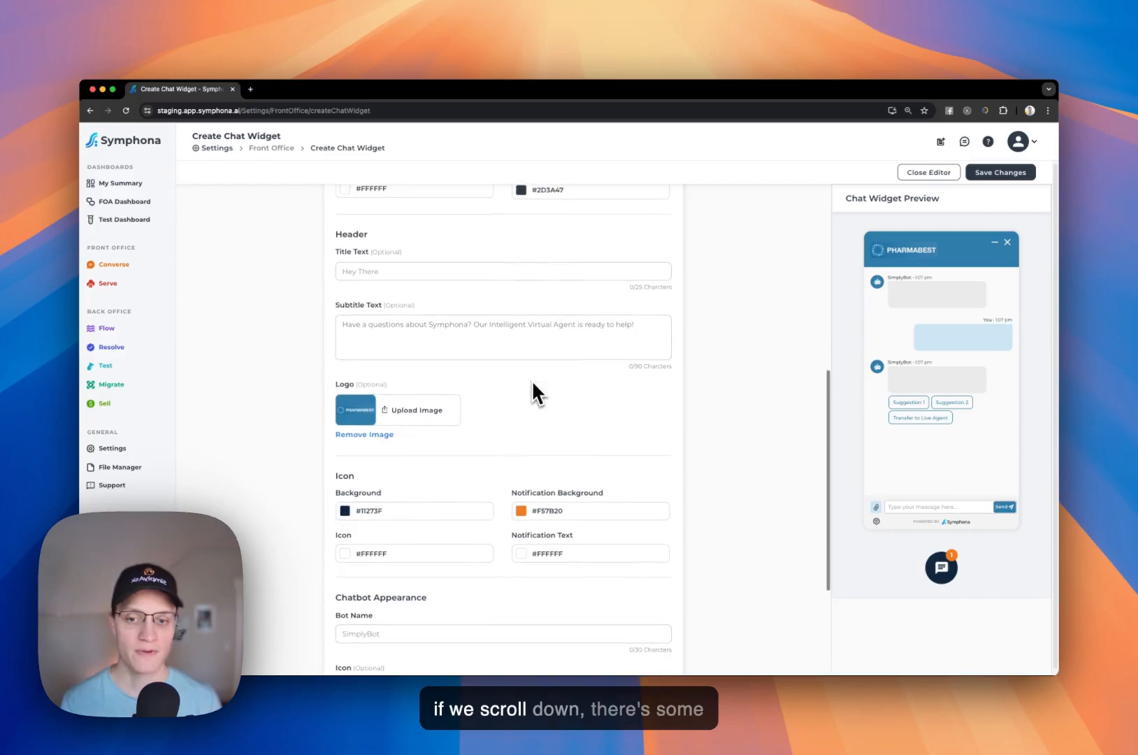
{"action": "scroll", "coordinate": [526, 413], "scroll_direction": "down", "scroll_amount": 1}
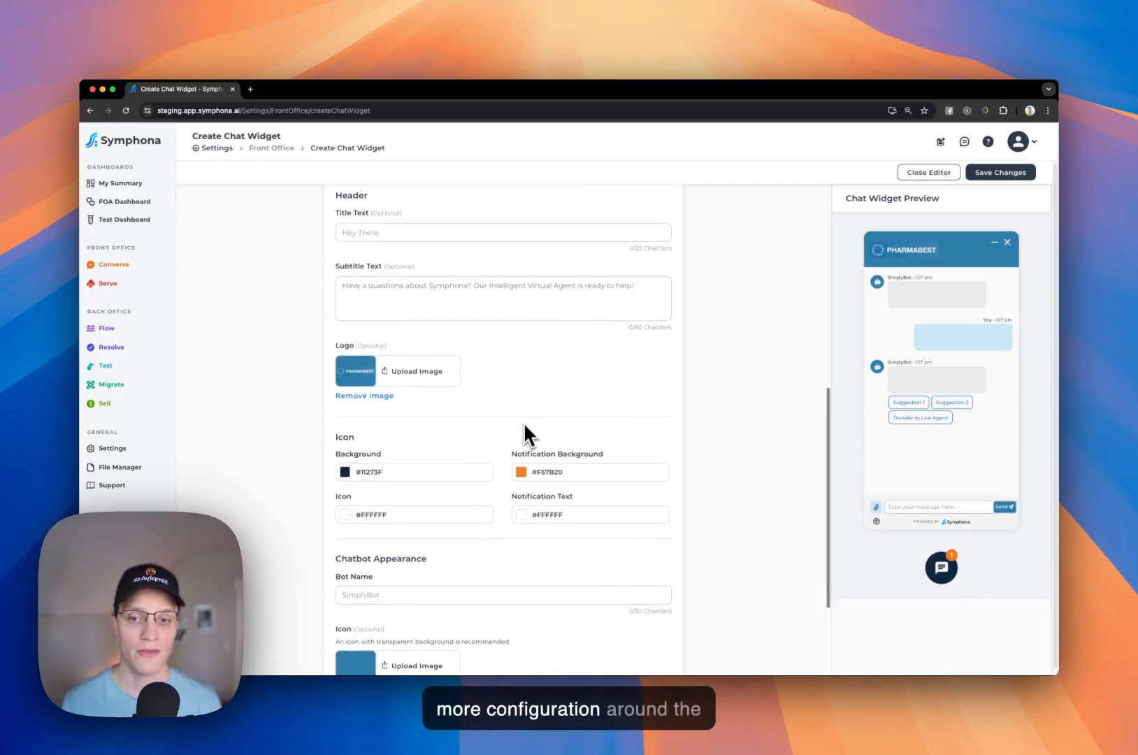
{"action": "scroll", "coordinate": [448, 430], "scroll_direction": "down", "scroll_amount": 1}
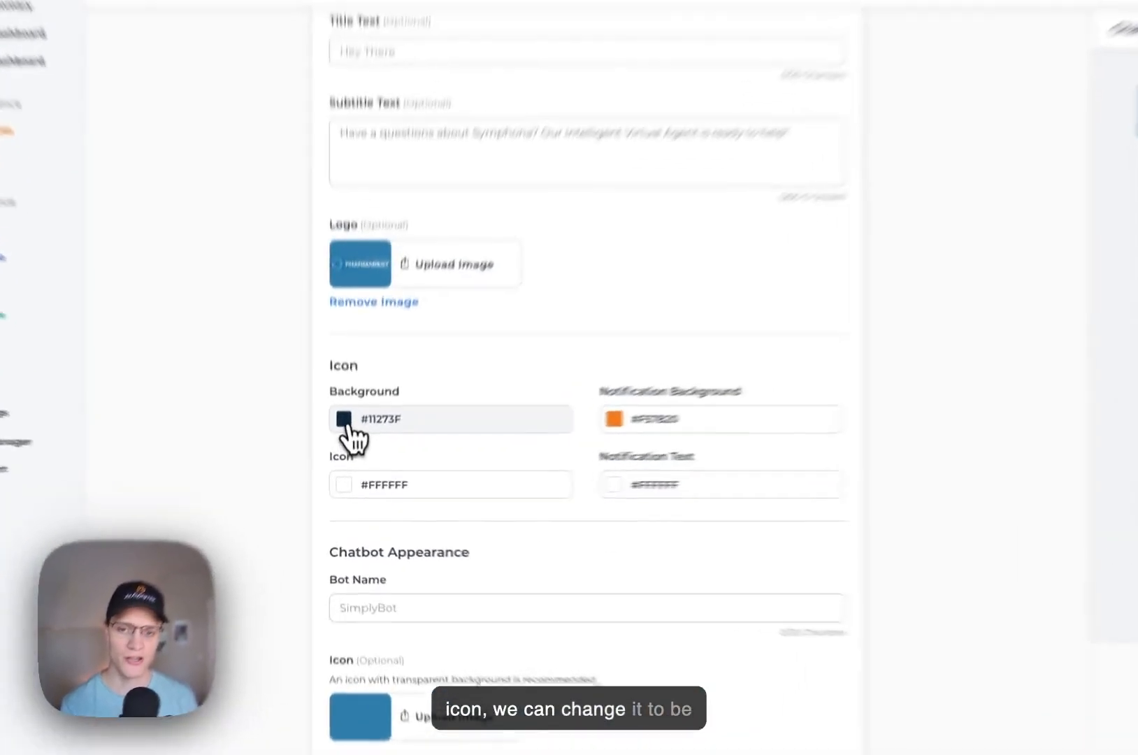
{"action": "left_click", "coordinate": [345, 452]}
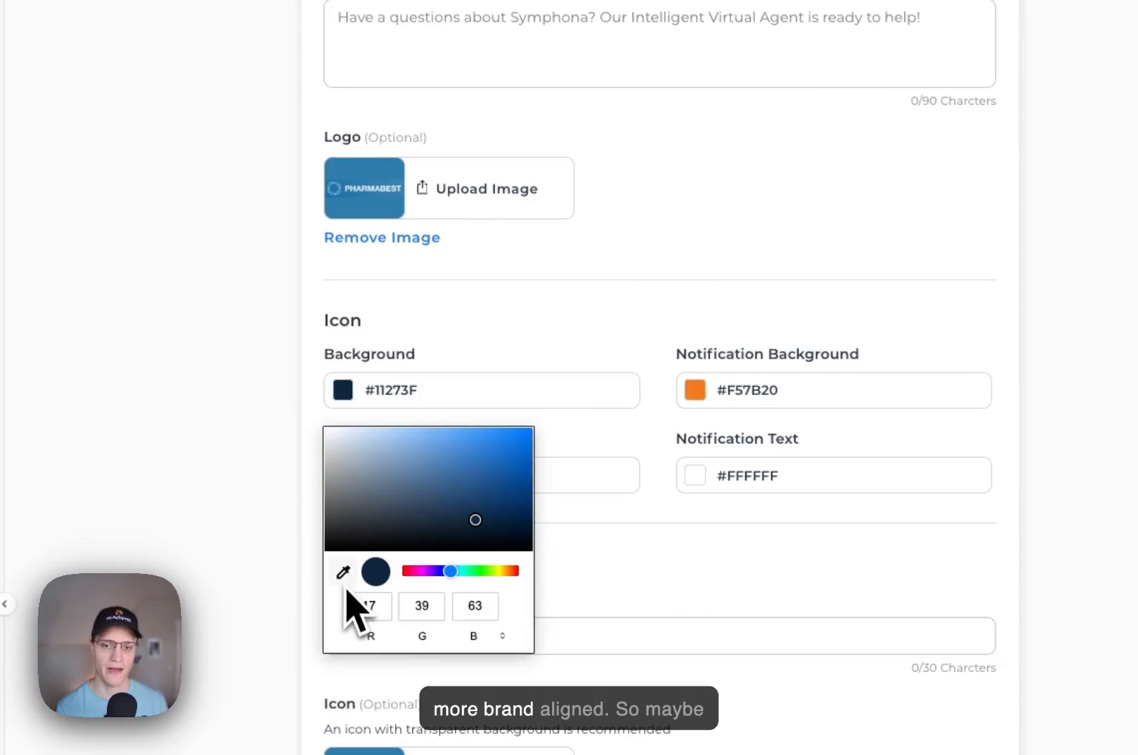
{"action": "left_click", "coordinate": [343, 575]}
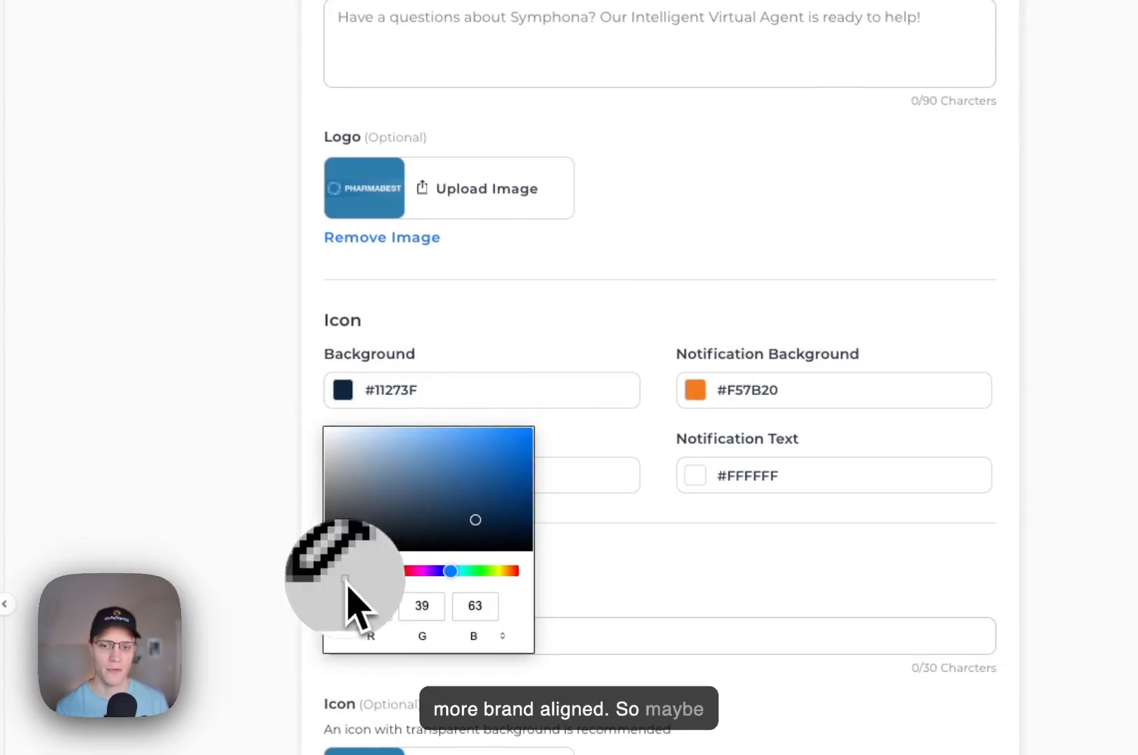
{"action": "left_click", "coordinate": [377, 187]}
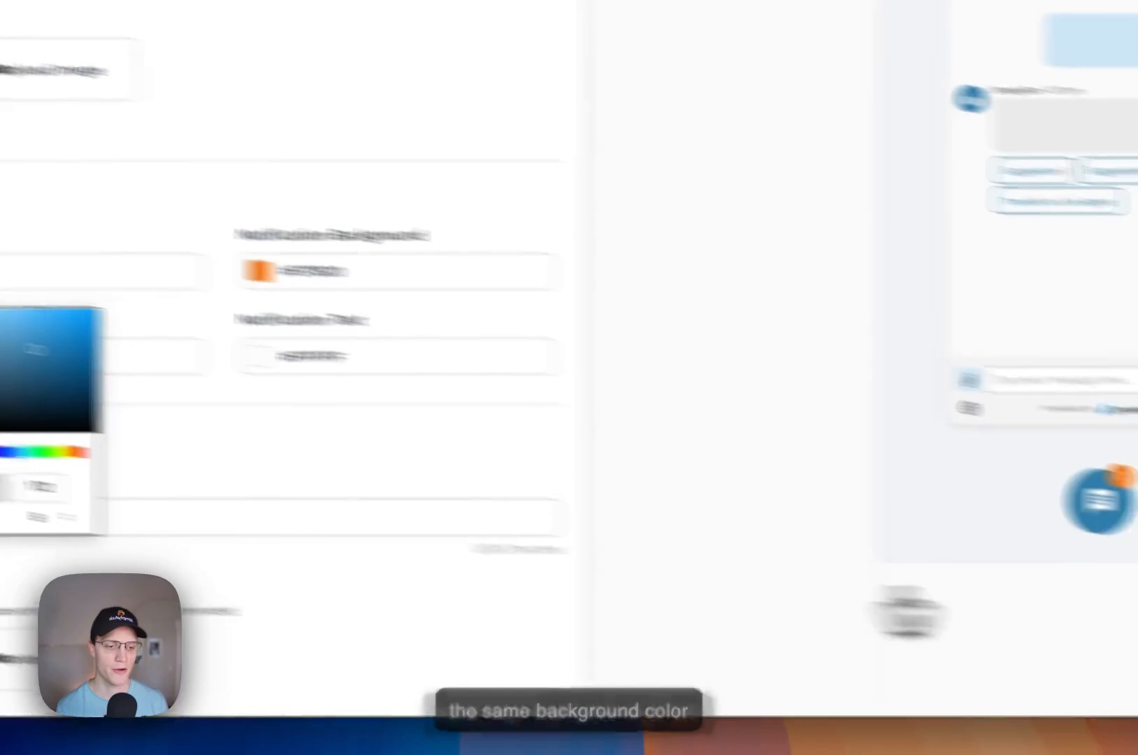
Check the icon's Notification Background colour, try a red as the Icon colour, and return the Icon colour to white, #FFFFFF.
{"action": "left_click", "coordinate": [405, 287]}
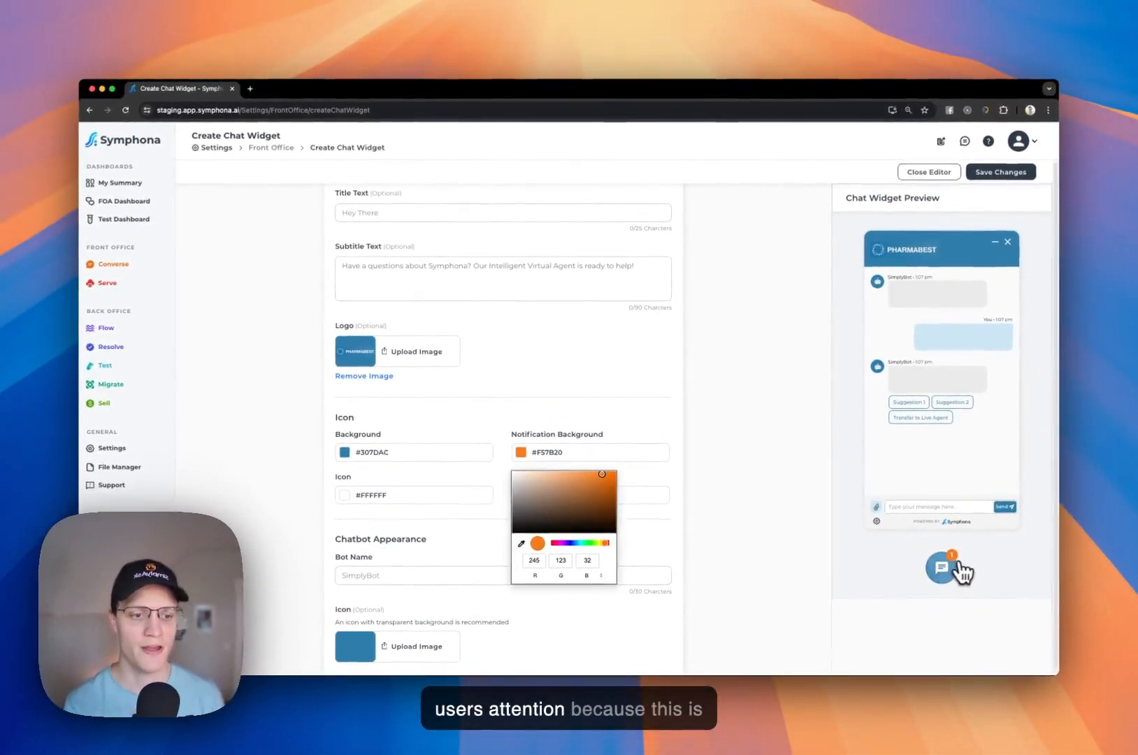
{"action": "left_click", "coordinate": [731, 498]}
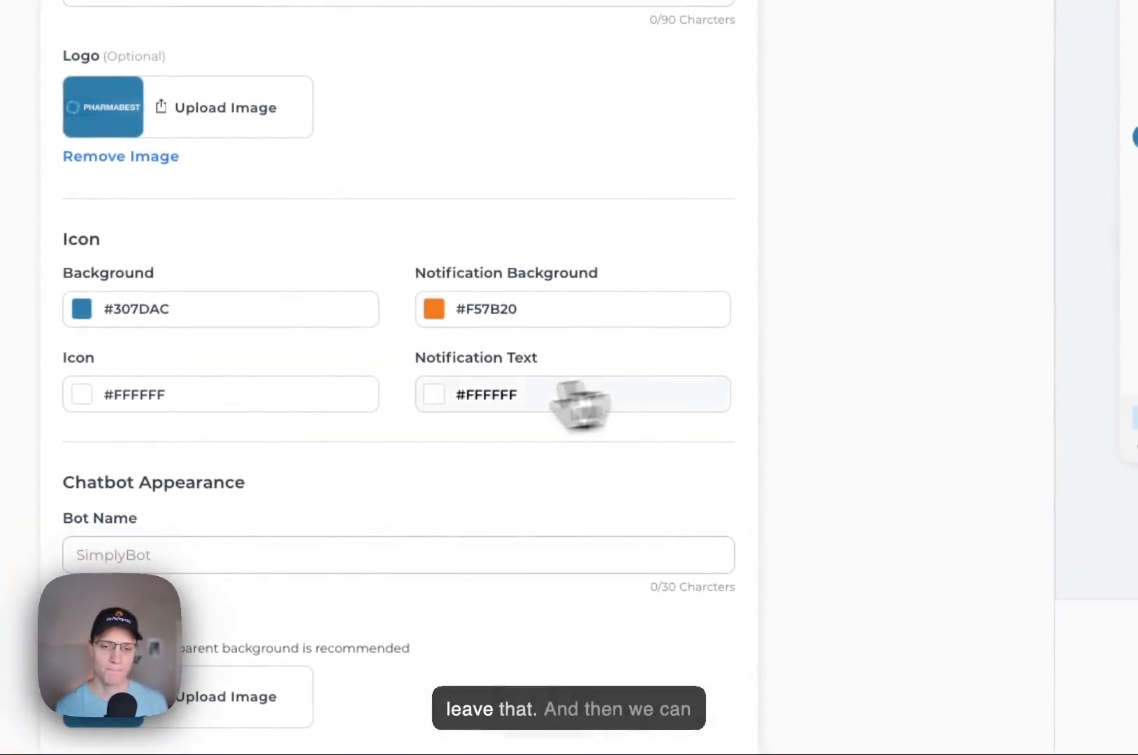
{"action": "left_click", "coordinate": [82, 394]}
{"action": "left_click", "coordinate": [126, 462]}
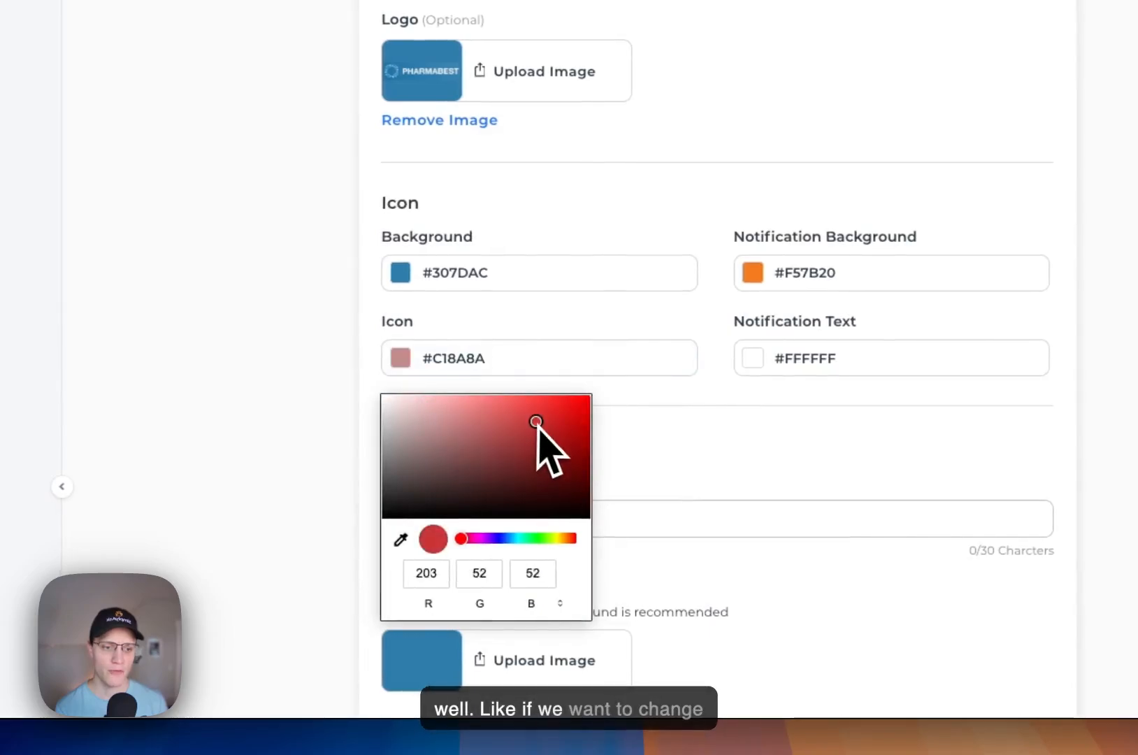
{"action": "left_click_drag", "start_coordinate": [578, 407], "coordinate": [347, 392]}
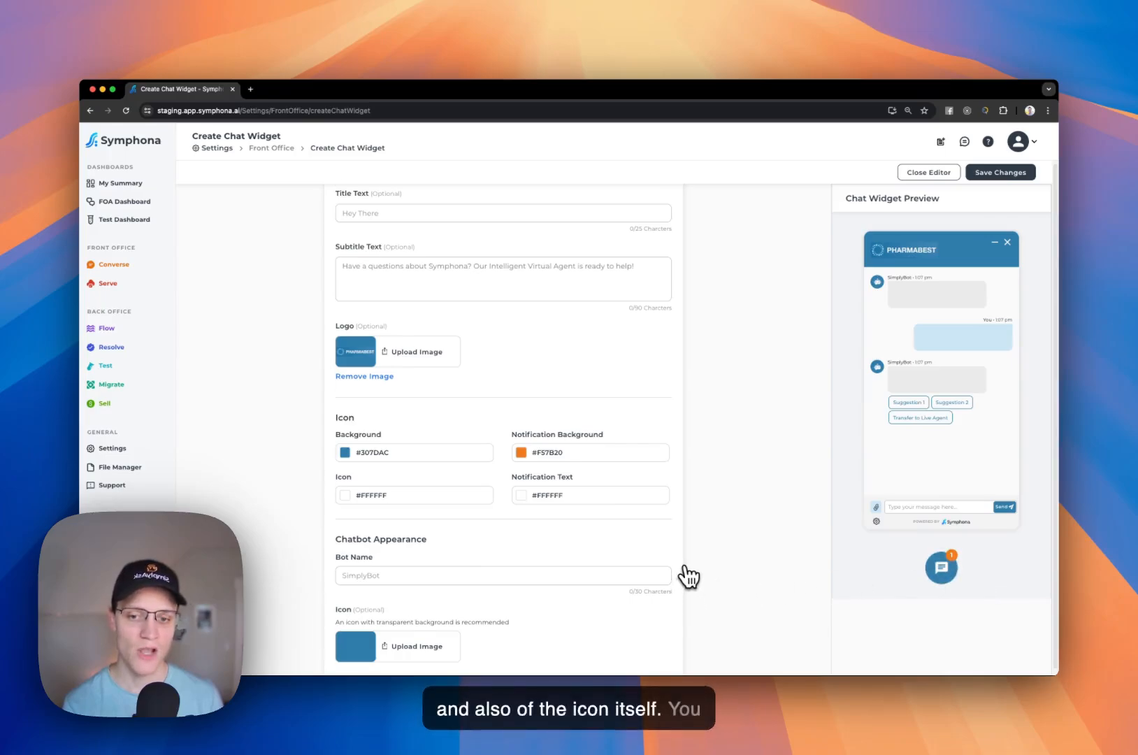
Set the Bot Name under Chatbot Appearance to "PharmaBest AI".
{"action": "scroll", "coordinate": [688, 576], "scroll_direction": "down", "scroll_amount": 1}
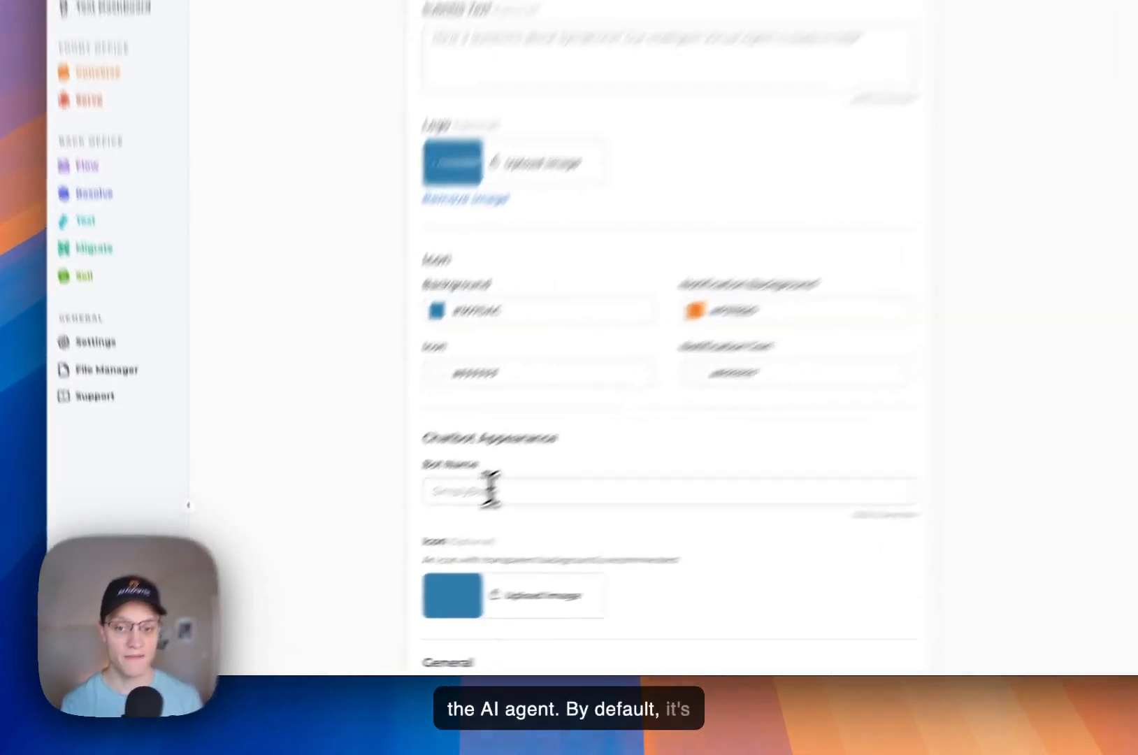
{"action": "left_click", "coordinate": [382, 550]}
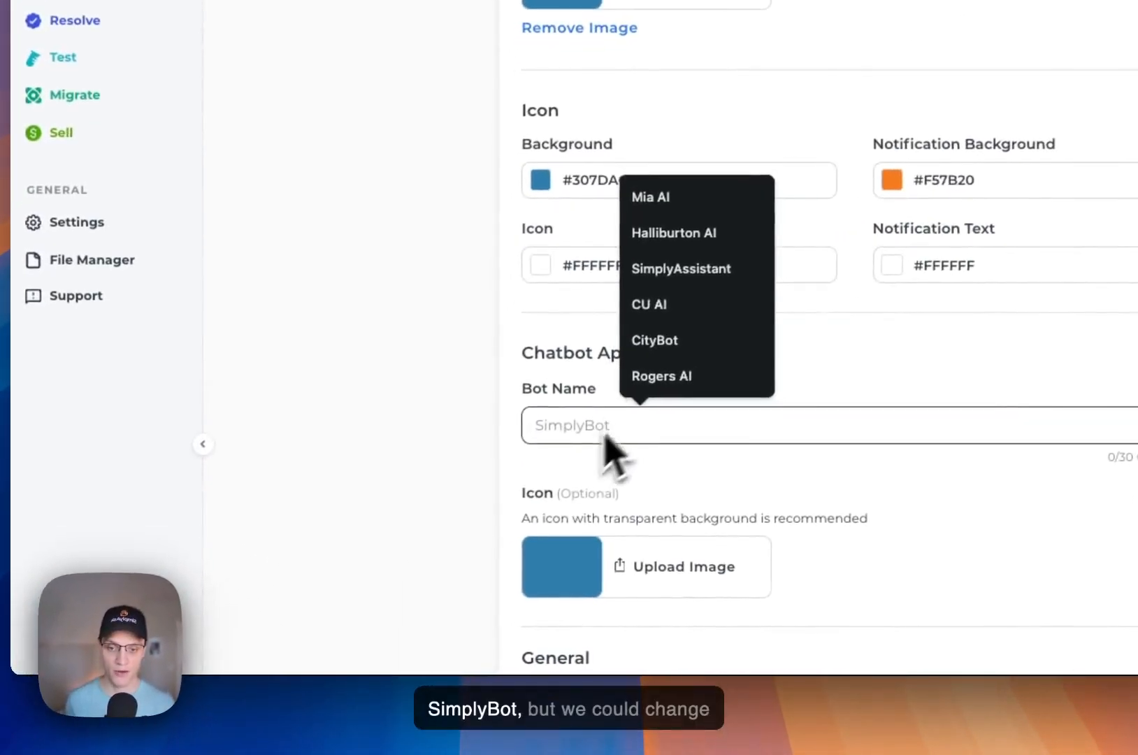
{"action": "left_click", "coordinate": [351, 583]}
{"action": "left_click", "coordinate": [573, 423]}
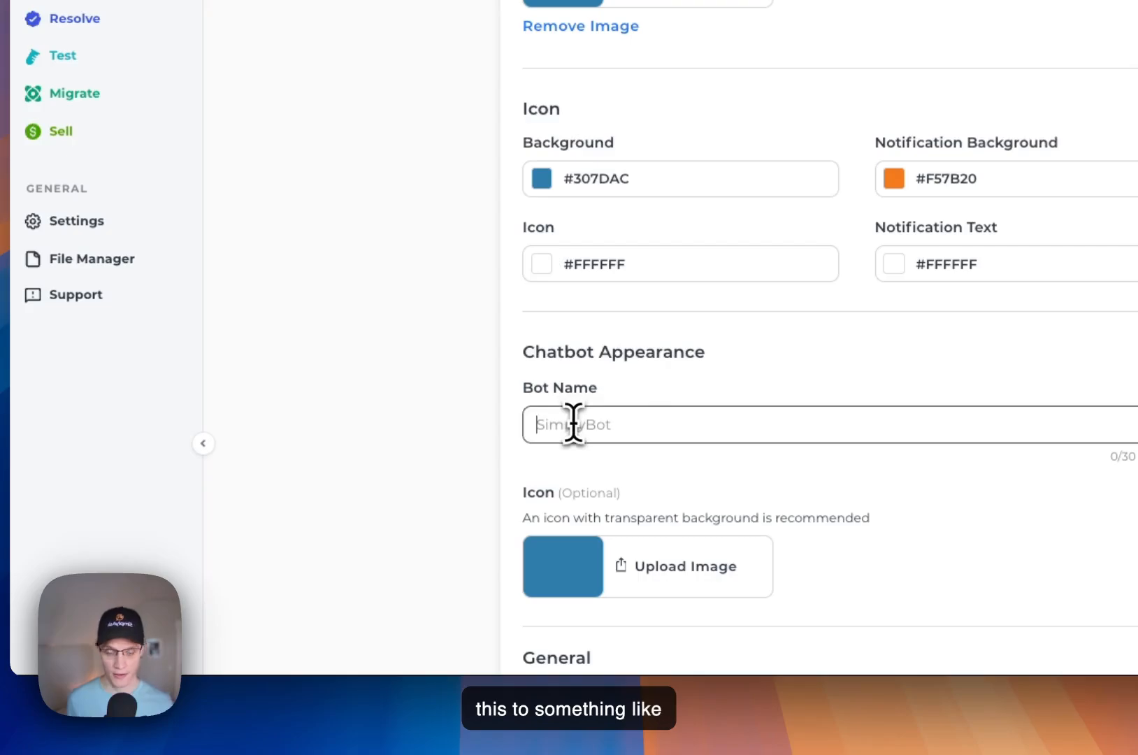
{"action": "type", "text": "Pharma"}
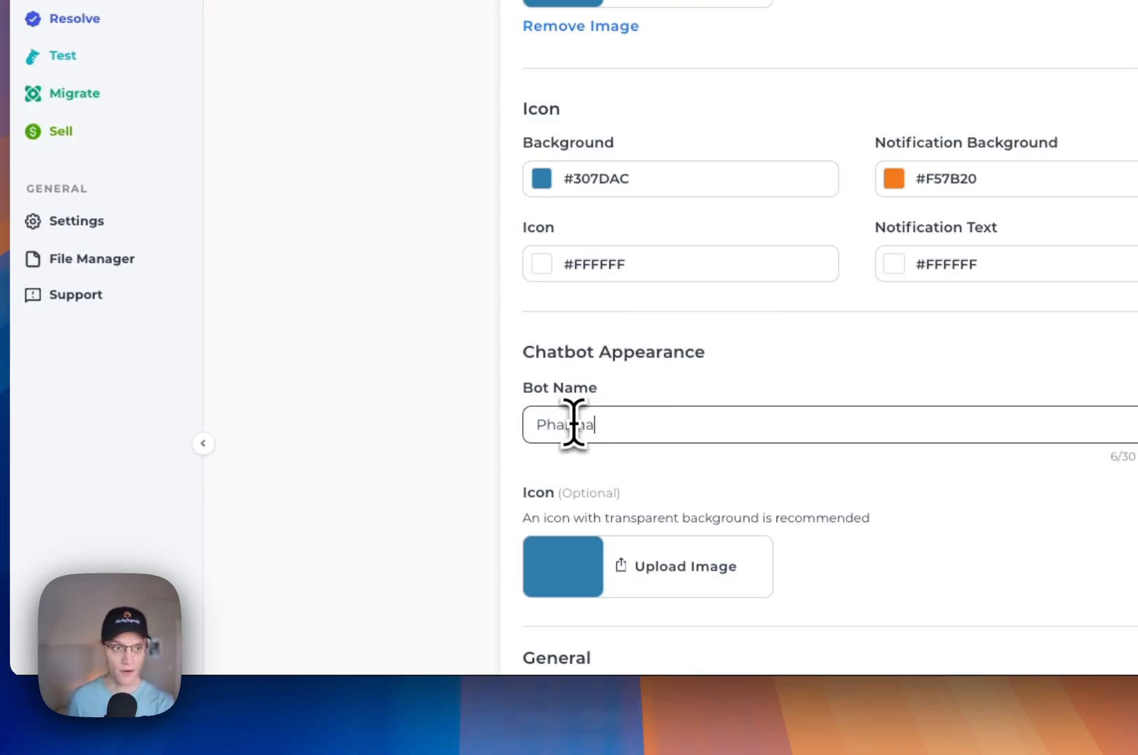
{"action": "type", "text": "Best AI"}
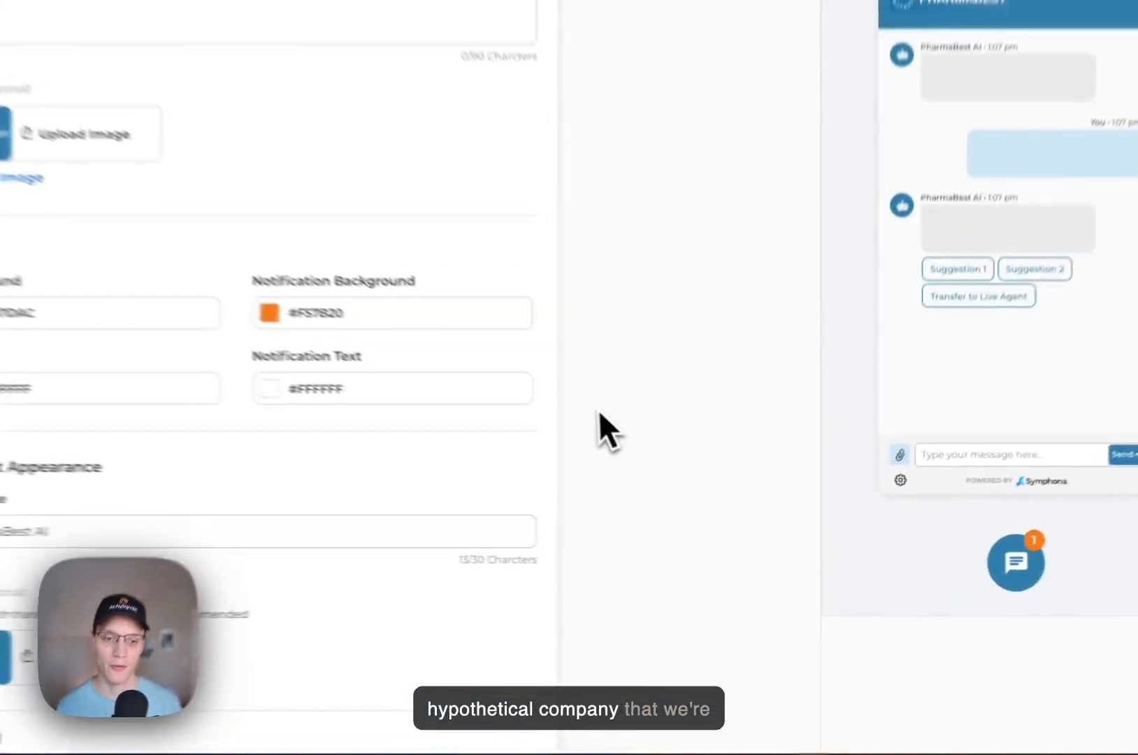
Try the Enable File Upload option in the General section and switch it off again.
{"action": "scroll", "coordinate": [566, 400], "scroll_direction": "down", "scroll_amount": 1}
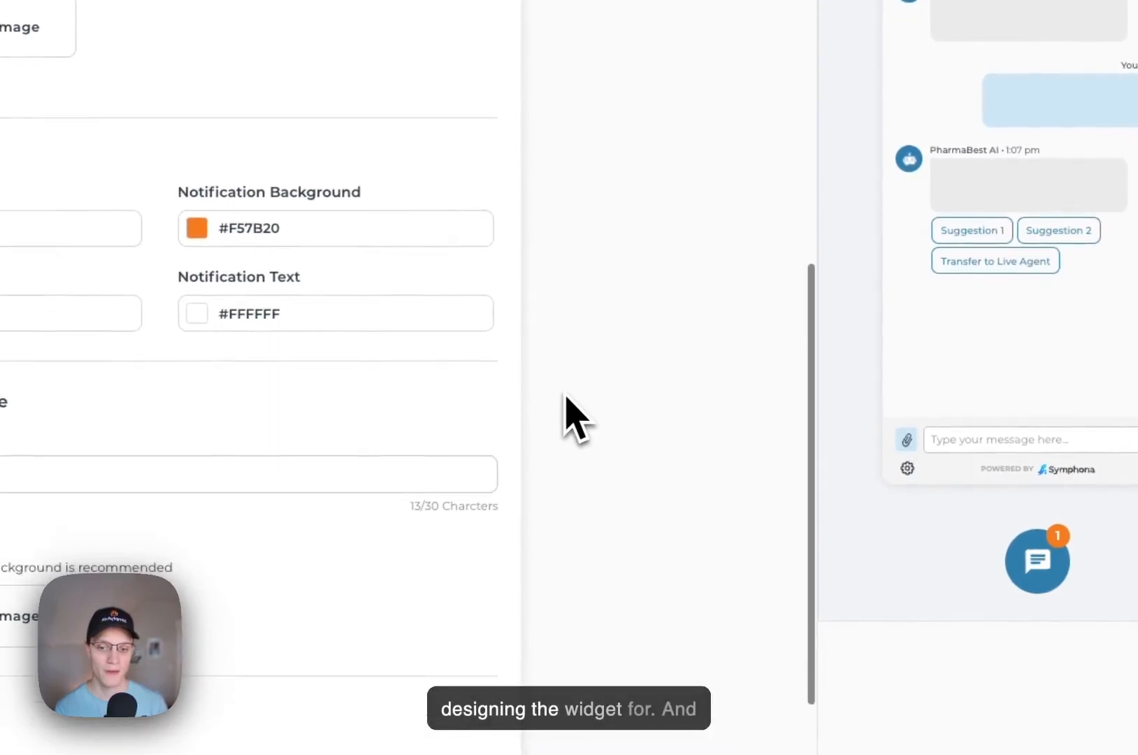
{"action": "scroll", "coordinate": [566, 396], "scroll_direction": "down", "scroll_amount": 1}
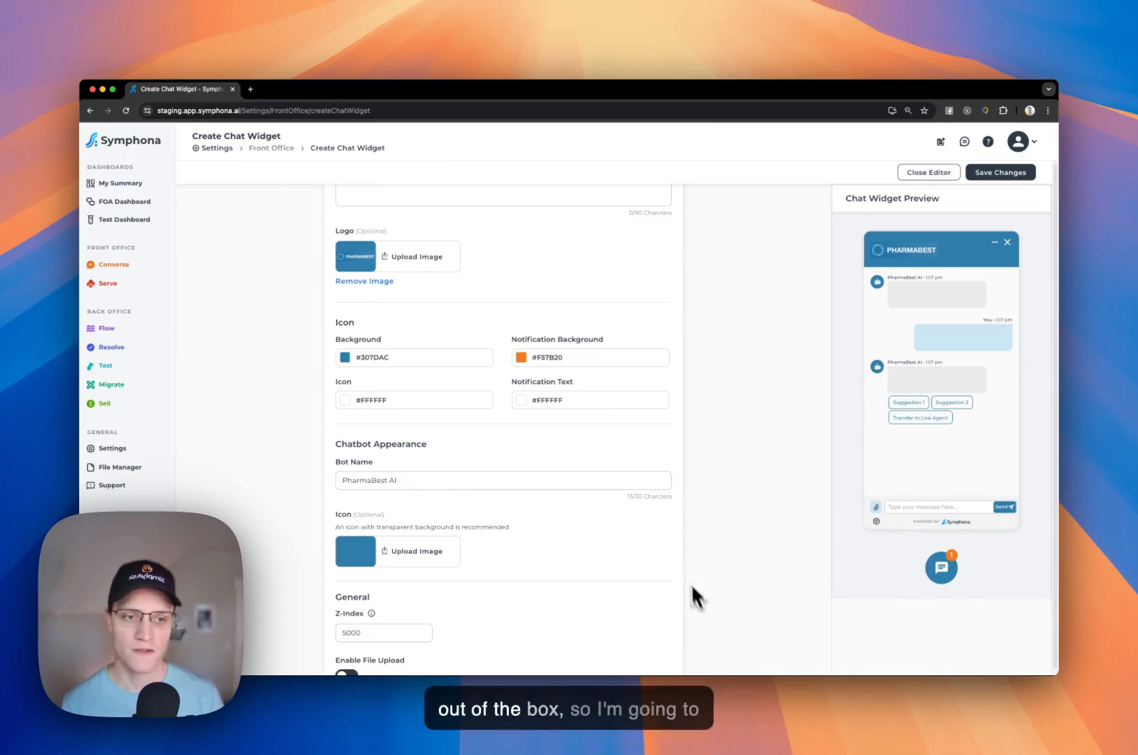
{"action": "scroll", "coordinate": [702, 601], "scroll_direction": "down", "scroll_amount": 2}
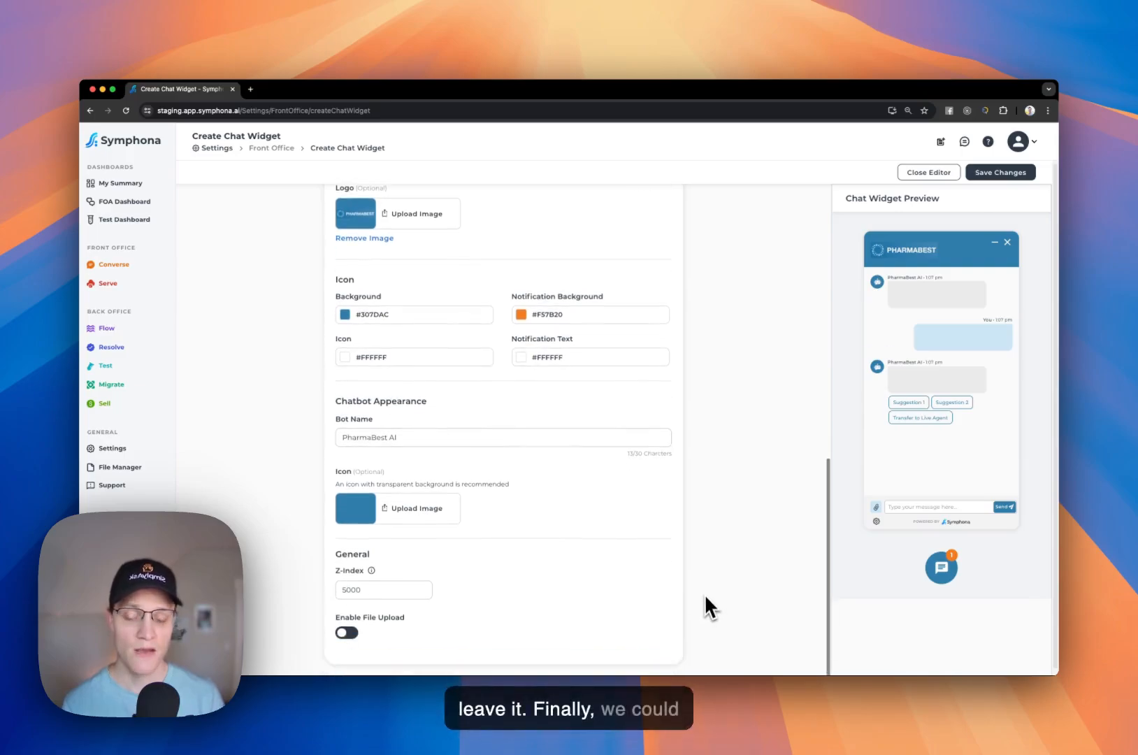
{"action": "left_click", "coordinate": [354, 632]}
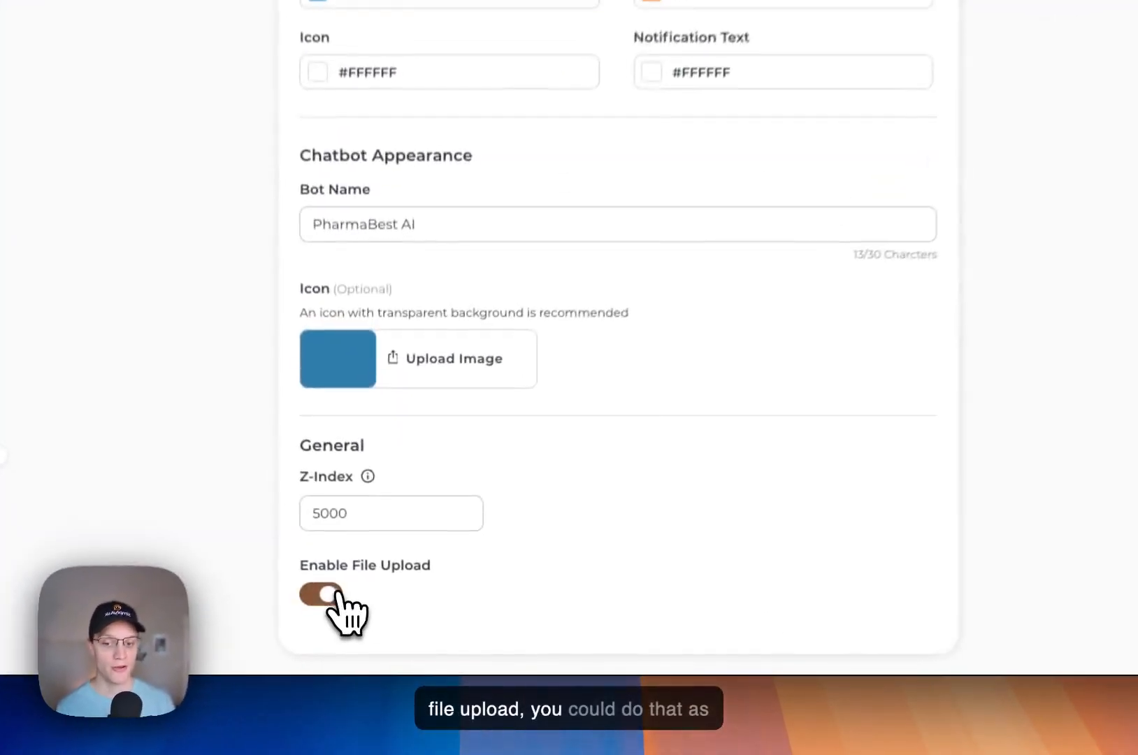
{"action": "left_click", "coordinate": [338, 594]}
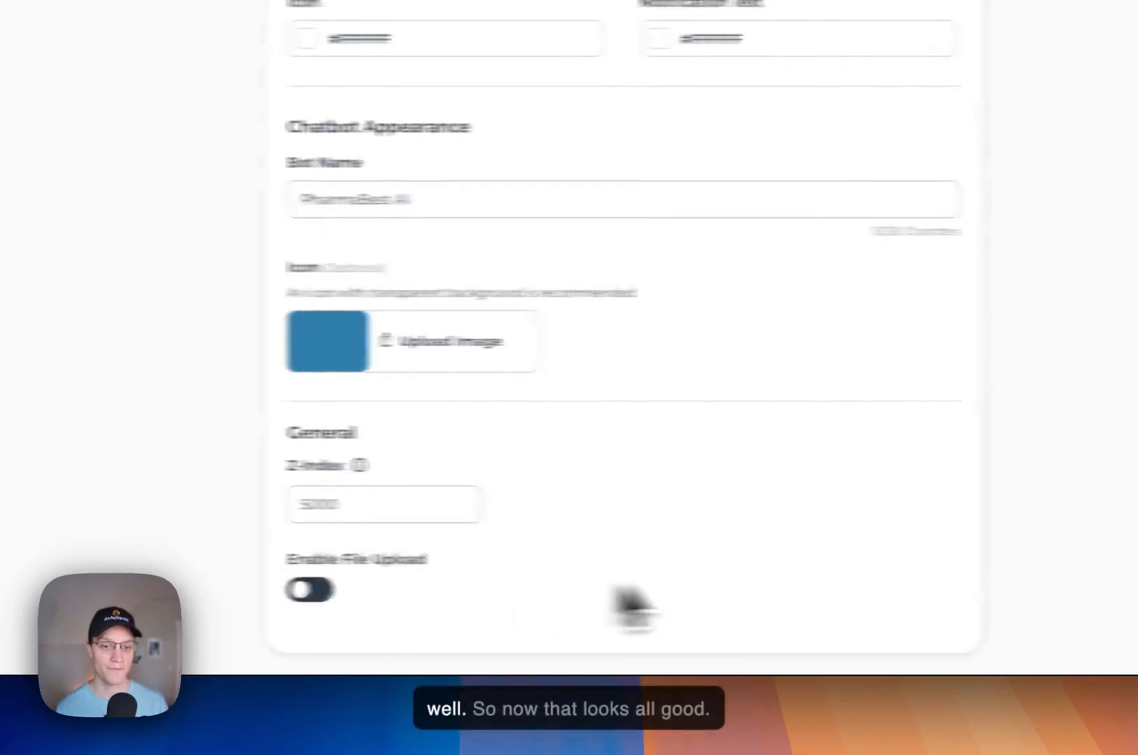
Save the chat widget's changes and go to the Agent Manager in Converse.
{"action": "scroll", "coordinate": [622, 589], "scroll_direction": "up", "scroll_amount": 10}
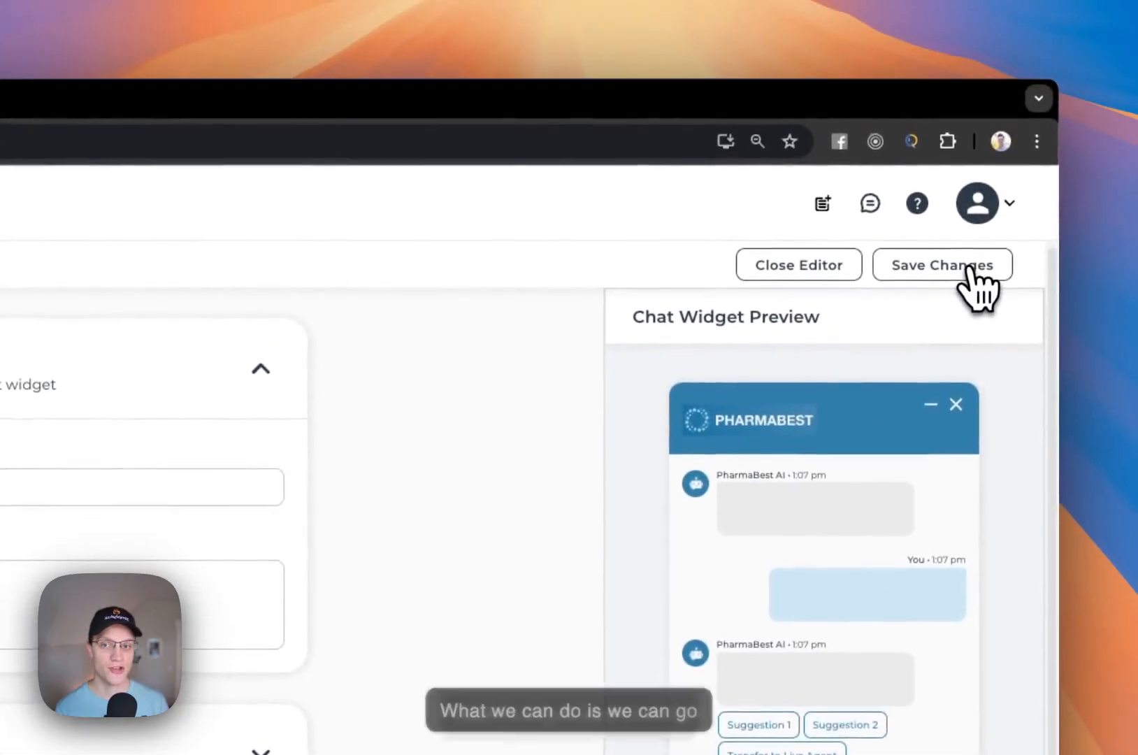
{"action": "left_click", "coordinate": [968, 269]}
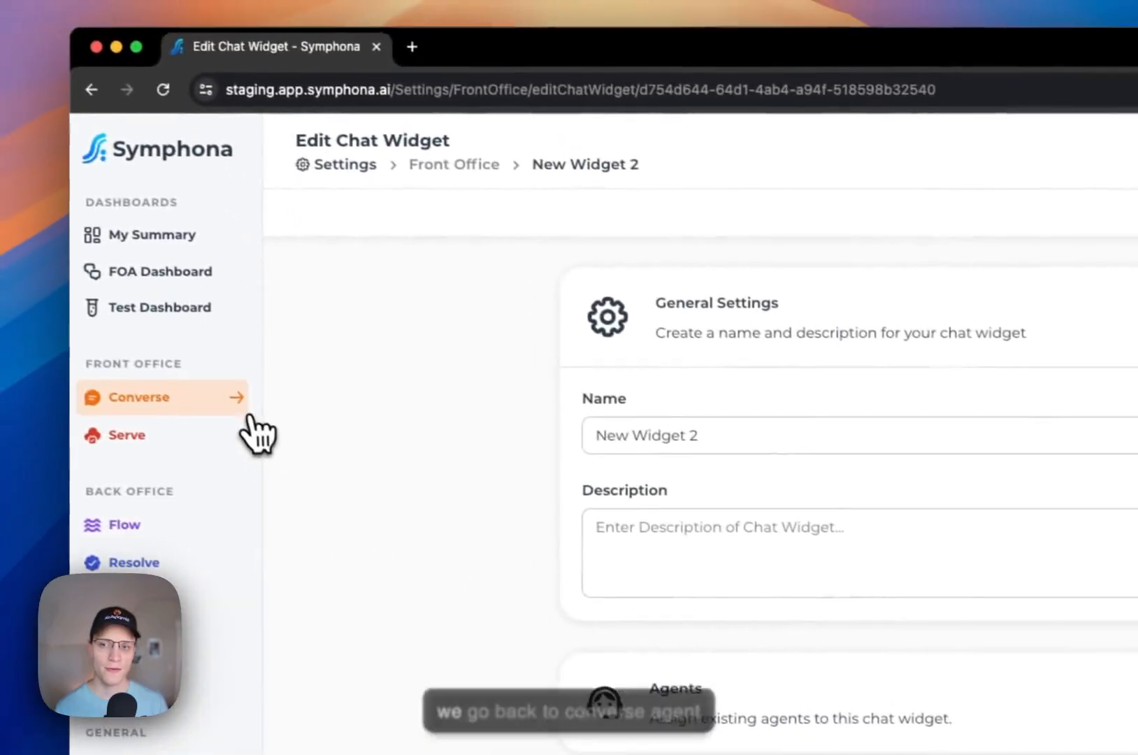
{"action": "mouse_move", "coordinate": [252, 419]}
{"action": "left_click", "coordinate": [334, 150]}
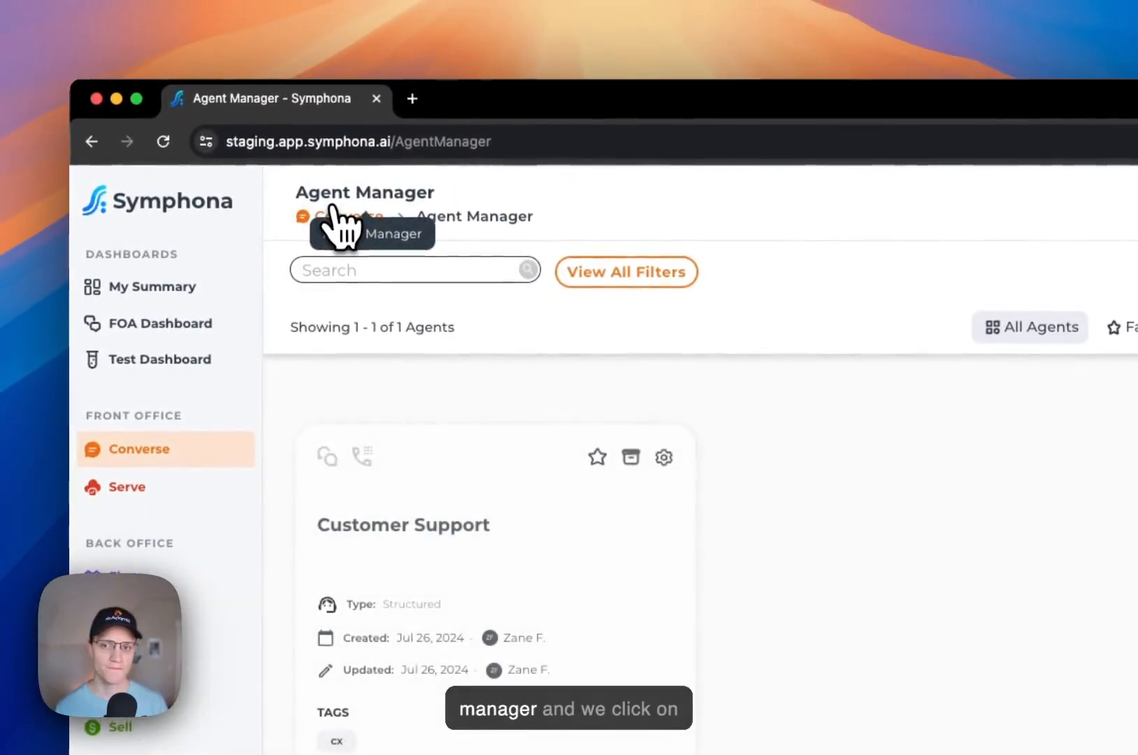
Assign New Widget 2 to the Customer Support agent through its channel configuration and view the widget's installation code.
{"action": "left_click", "coordinate": [663, 463]}
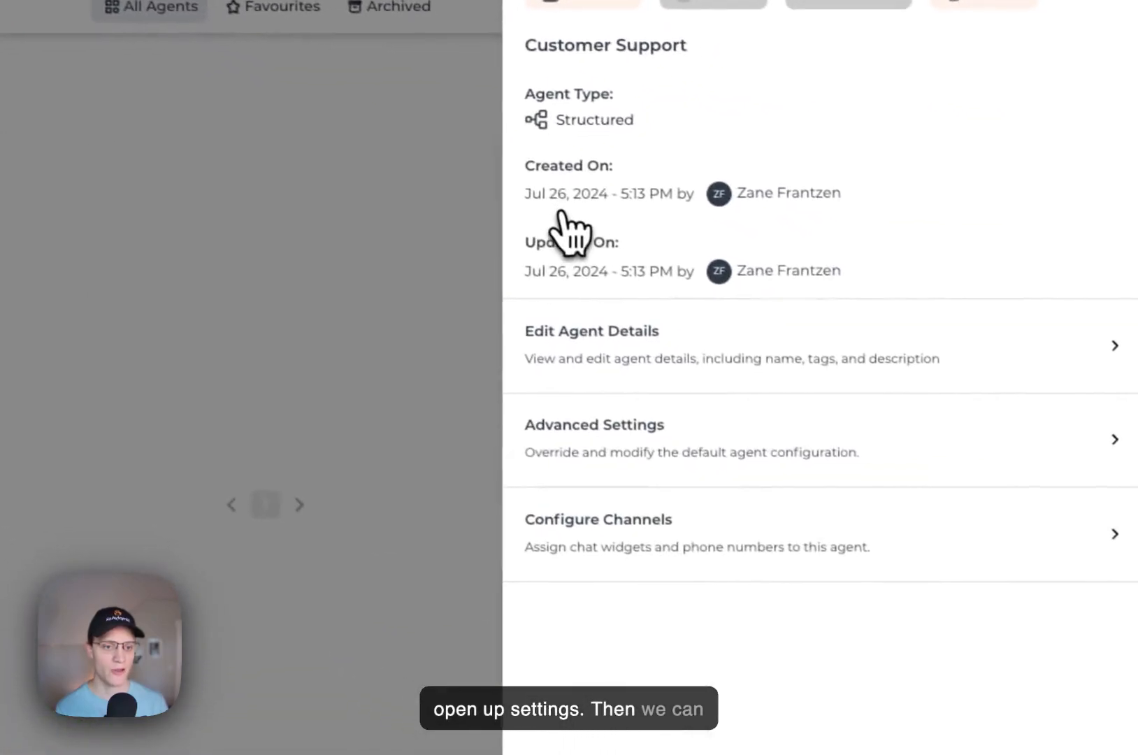
{"action": "left_click", "coordinate": [650, 559]}
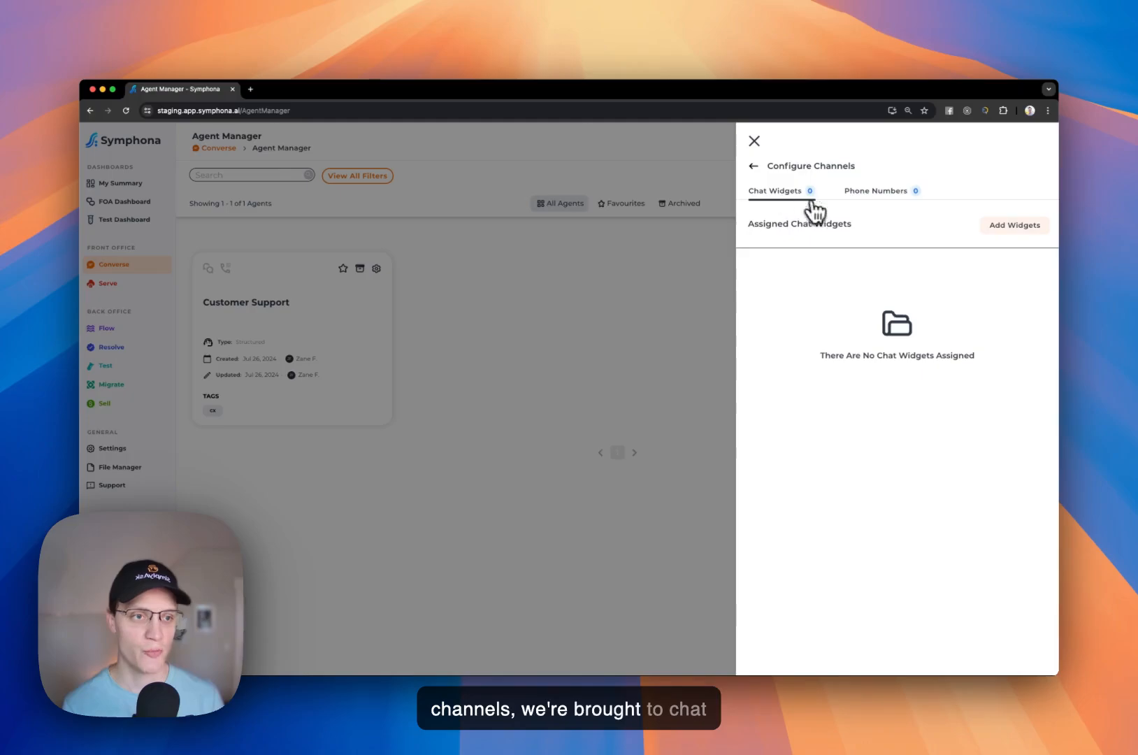
{"action": "left_click", "coordinate": [1006, 227]}
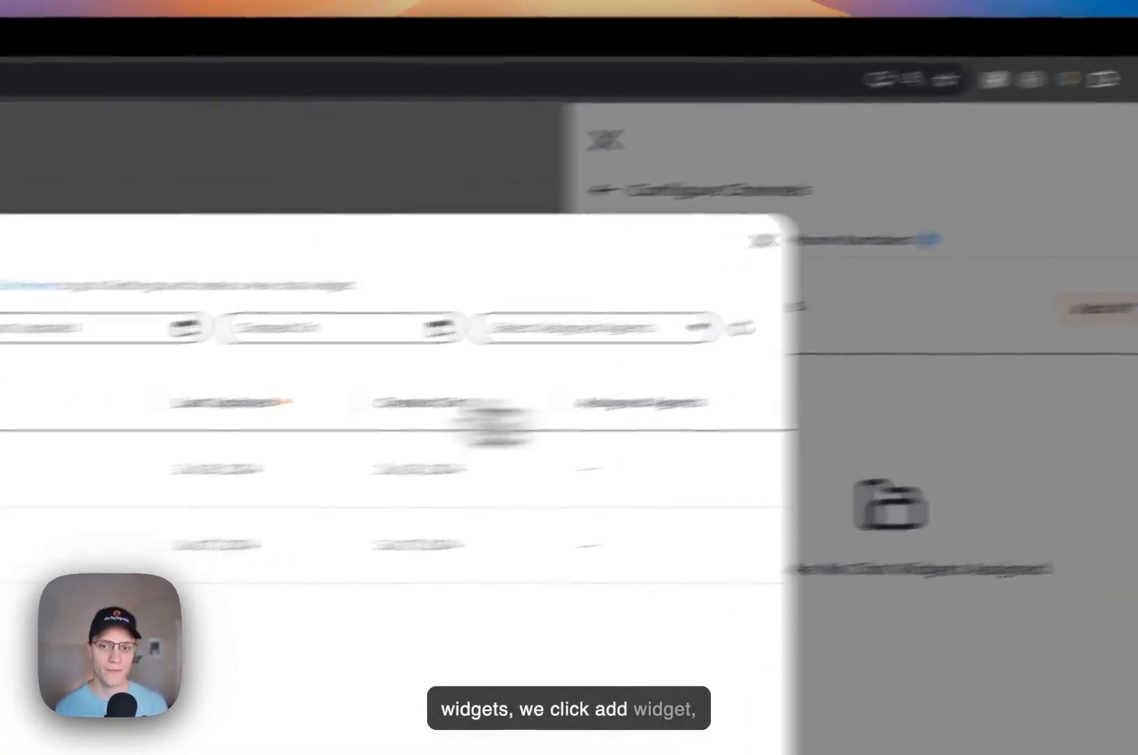
{"action": "left_click", "coordinate": [397, 397]}
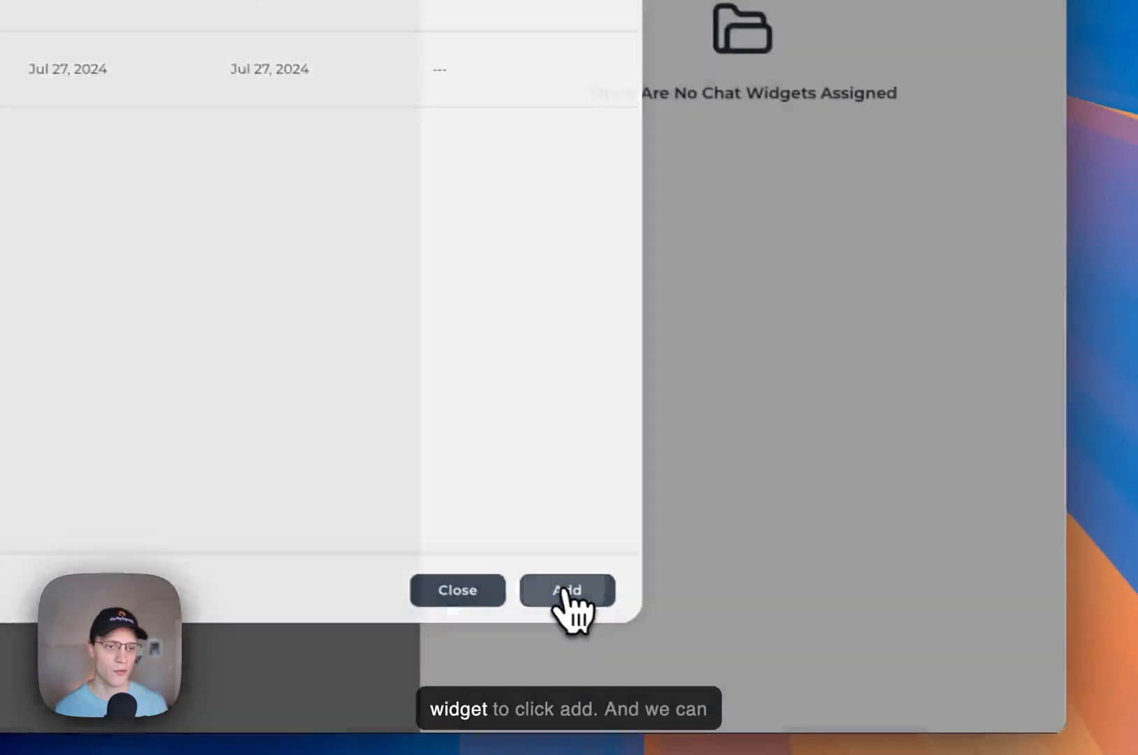
{"action": "left_click", "coordinate": [628, 615]}
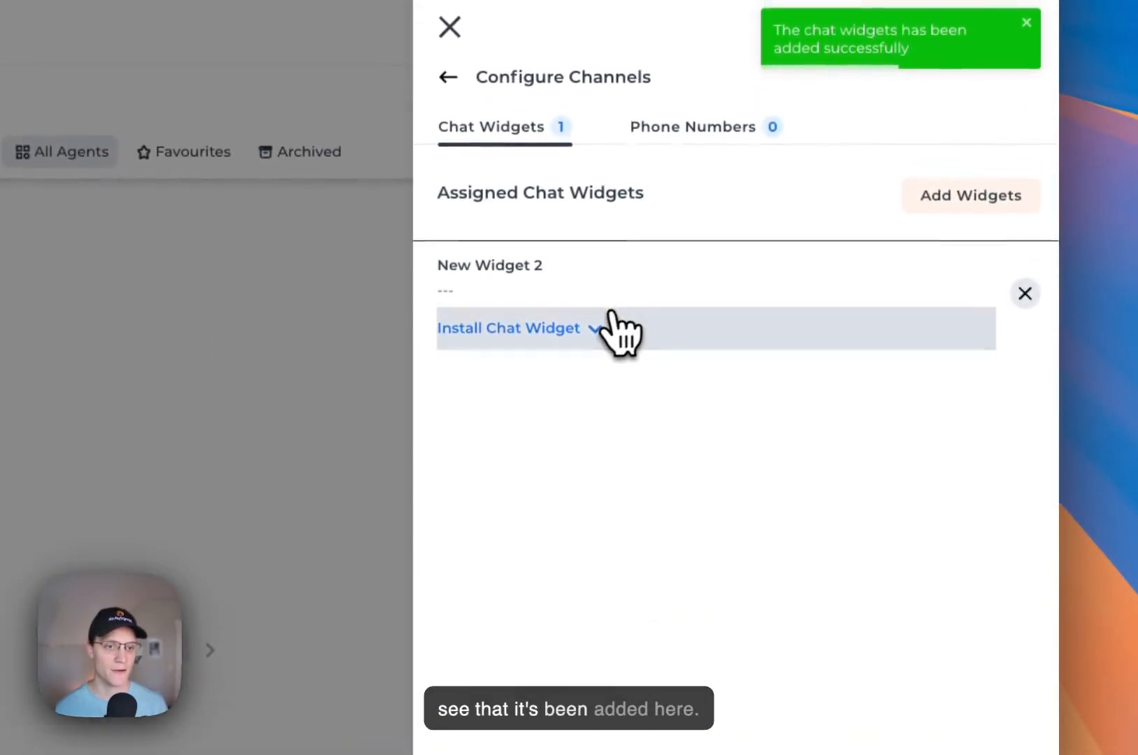
{"action": "left_click", "coordinate": [592, 323]}
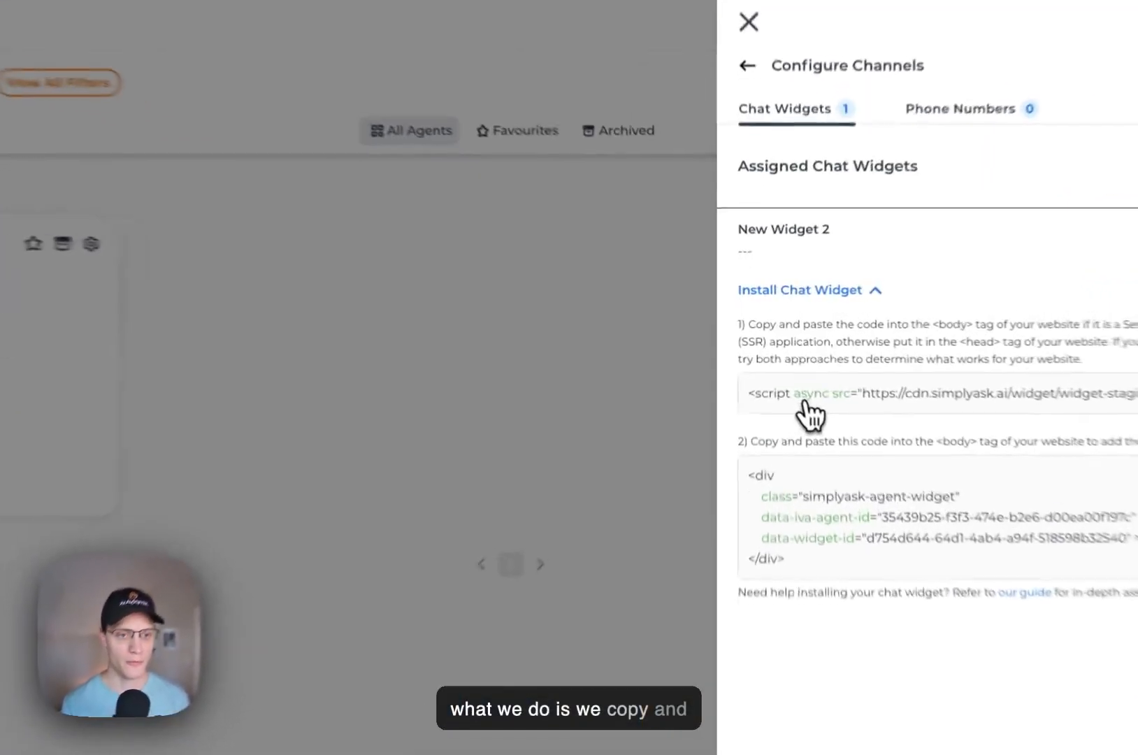
{"action": "triple_click", "coordinate": [785, 359]}
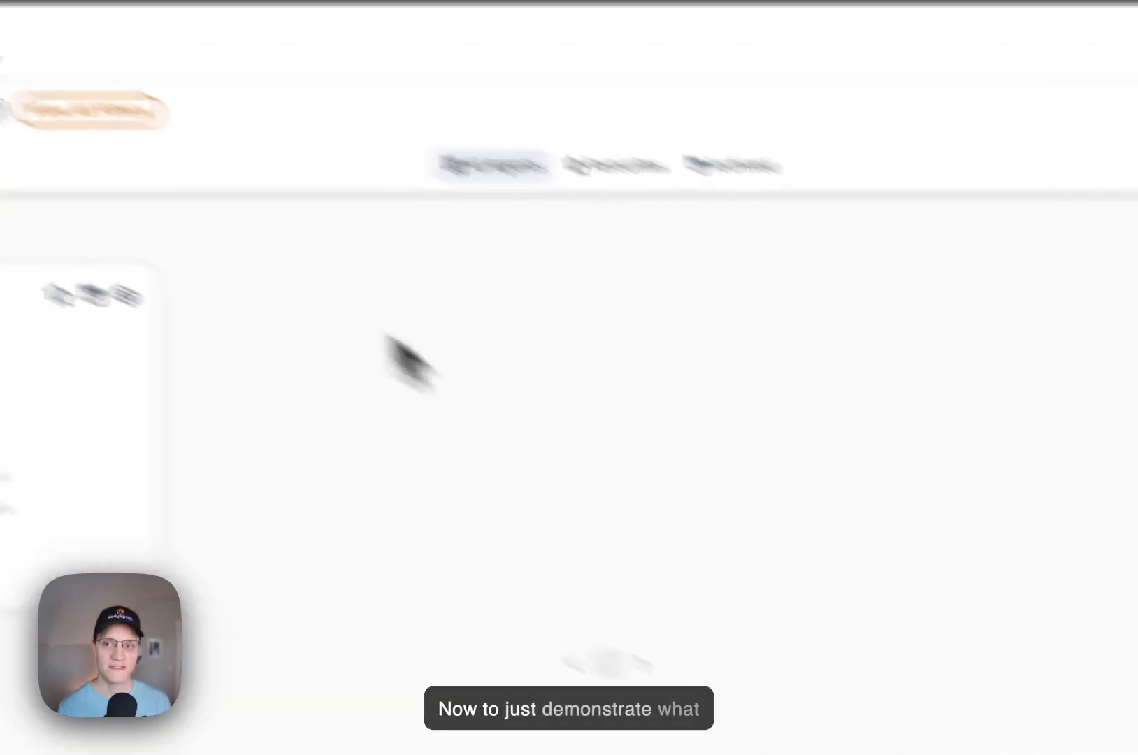
Go to the site's demo-page address, staging.app.symphona.ai/demo-page, in the current tab.
{"action": "left_click", "coordinate": [330, 122]}
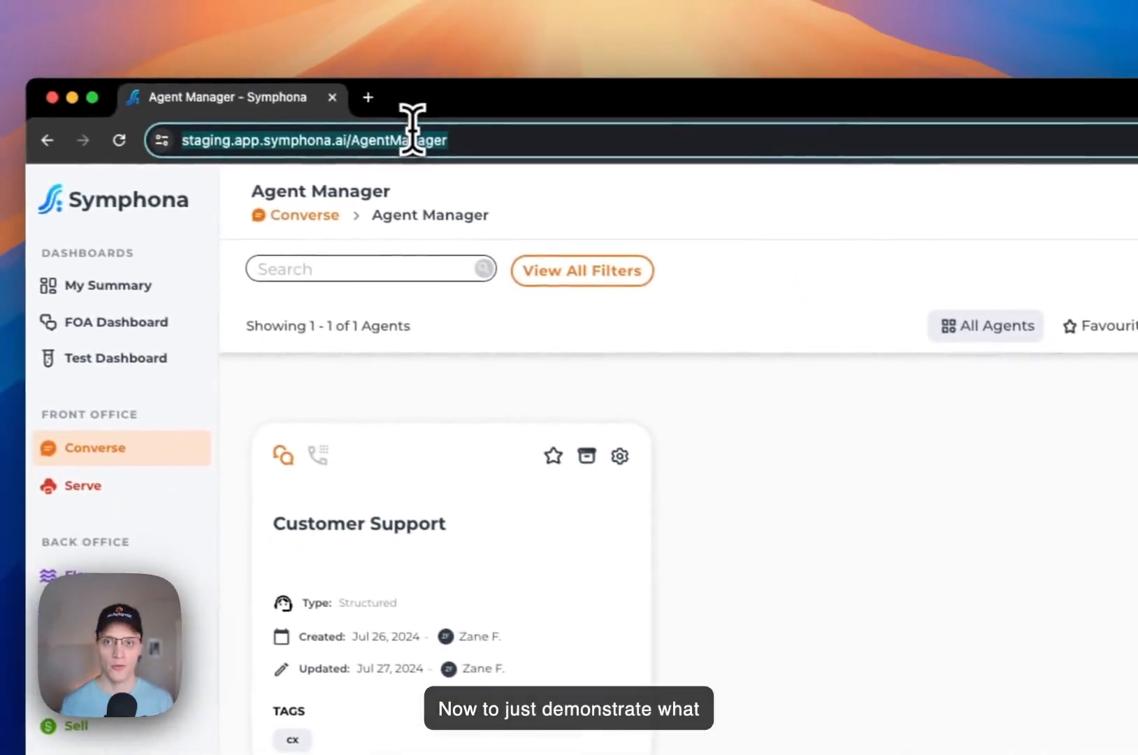
{"action": "double_click", "coordinate": [423, 141]}
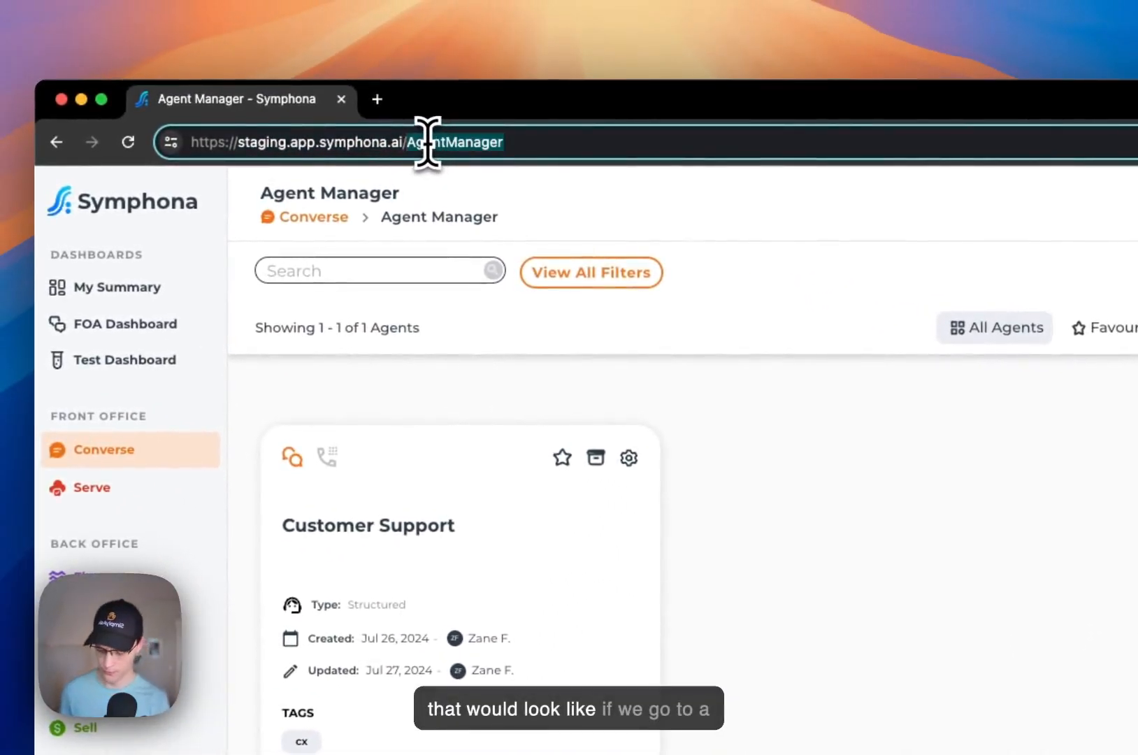
{"action": "type", "text": "demo"}
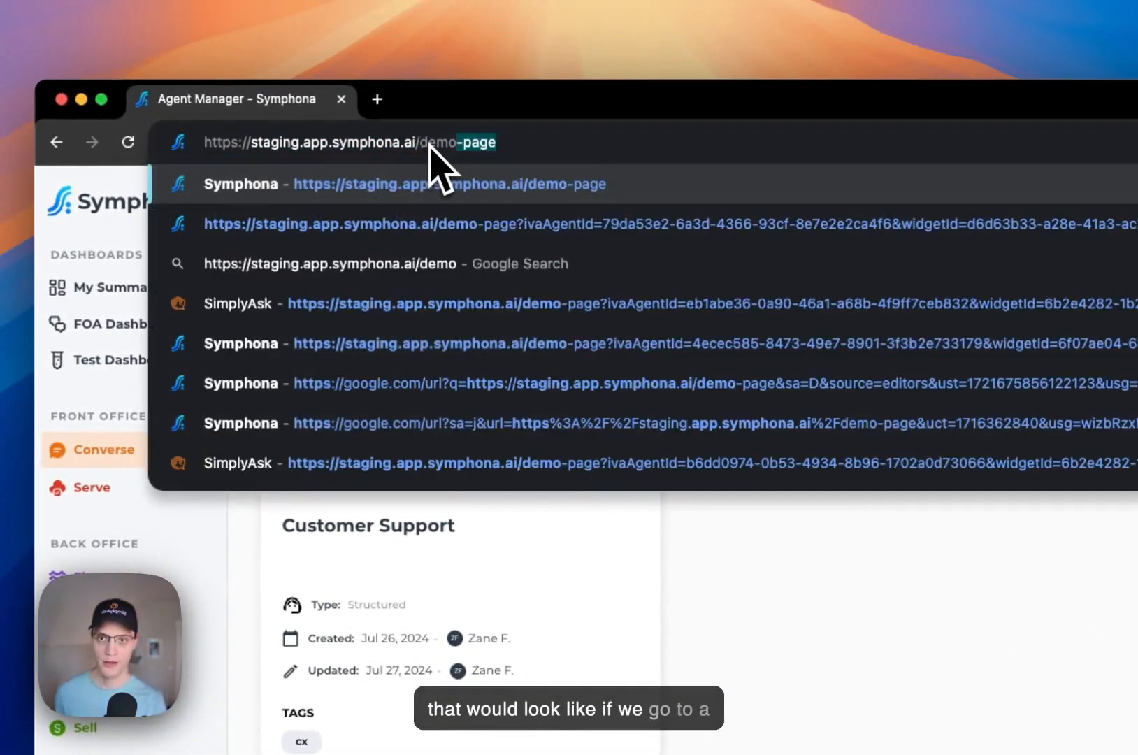
{"action": "key", "text": "Return"}
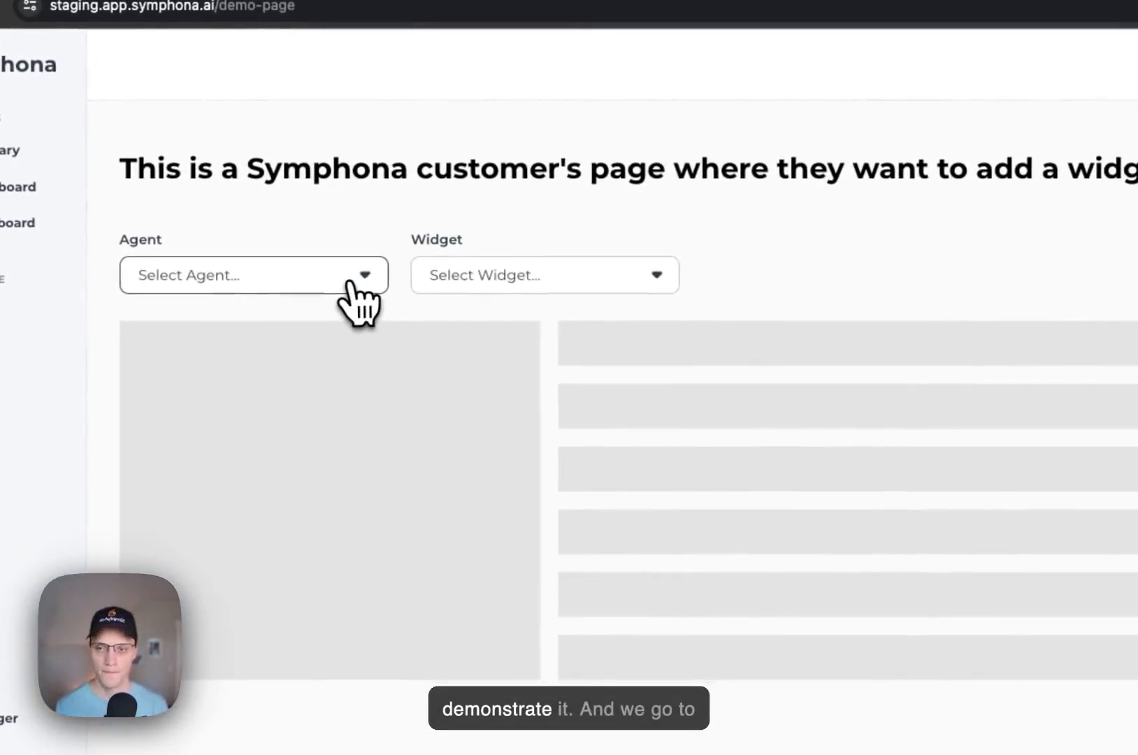
Choose the Customer Support agent and New Widget 2 on the demo page and open the chat widget.
{"action": "left_click", "coordinate": [489, 418]}
{"action": "left_click", "coordinate": [346, 317]}
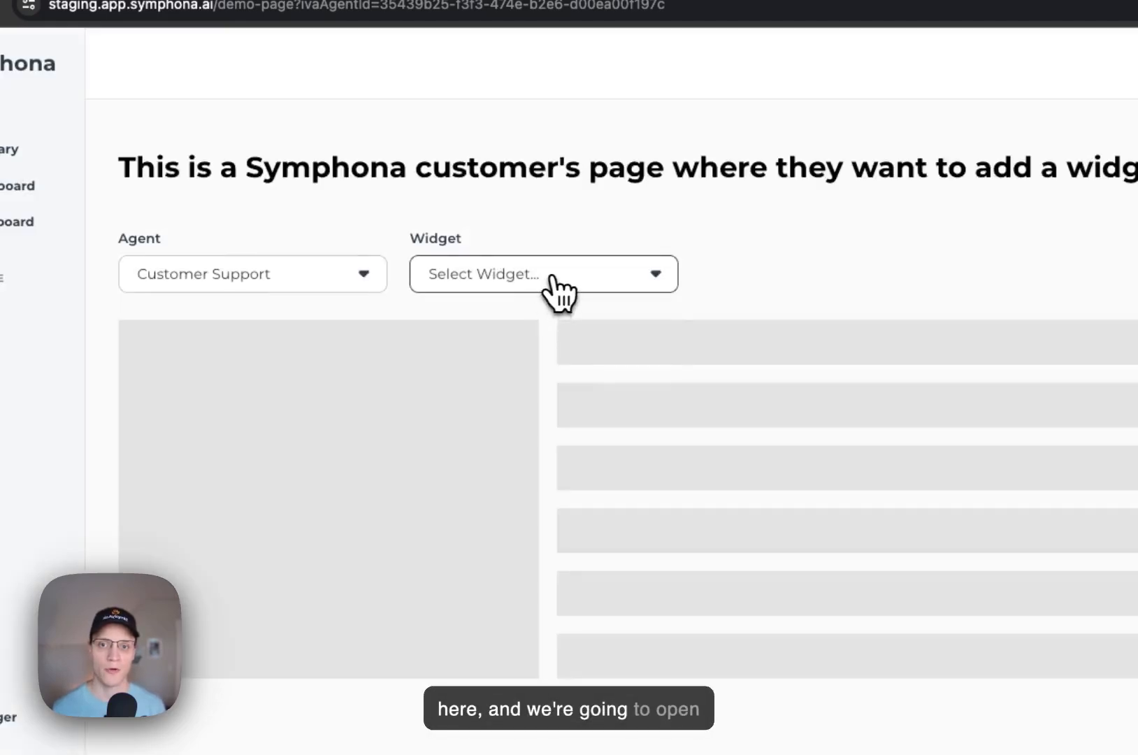
{"action": "left_click", "coordinate": [559, 292]}
{"action": "left_click", "coordinate": [552, 316]}
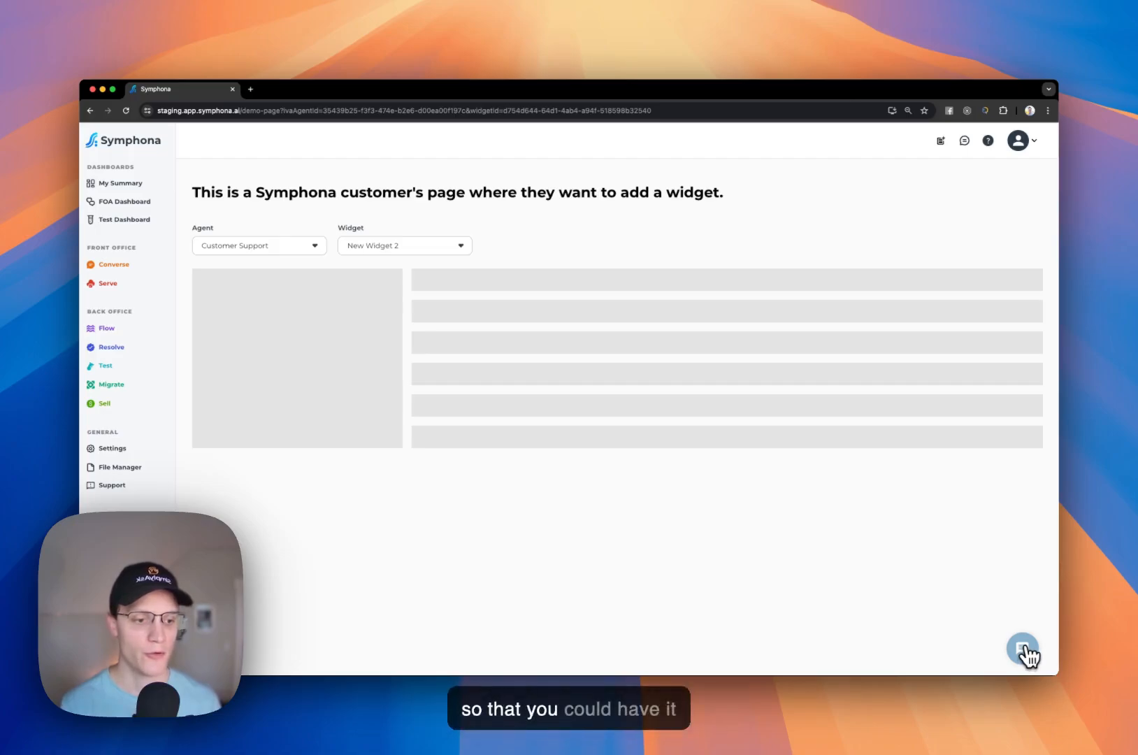
{"action": "left_click", "coordinate": [1024, 651]}
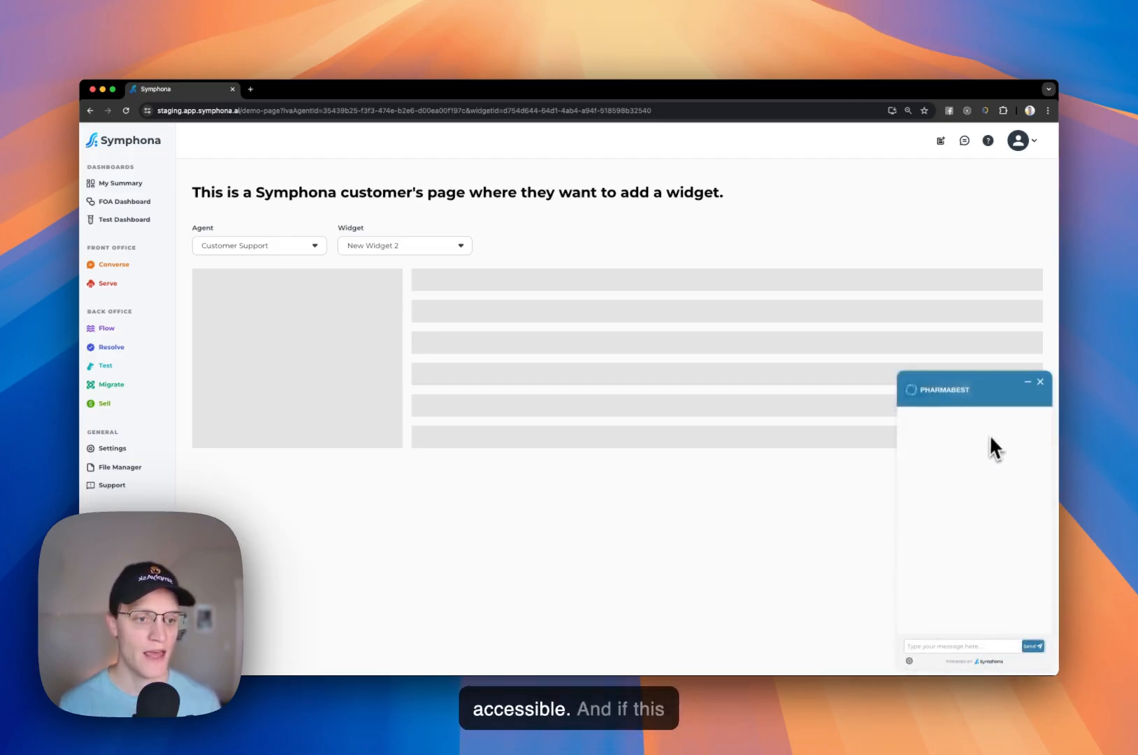